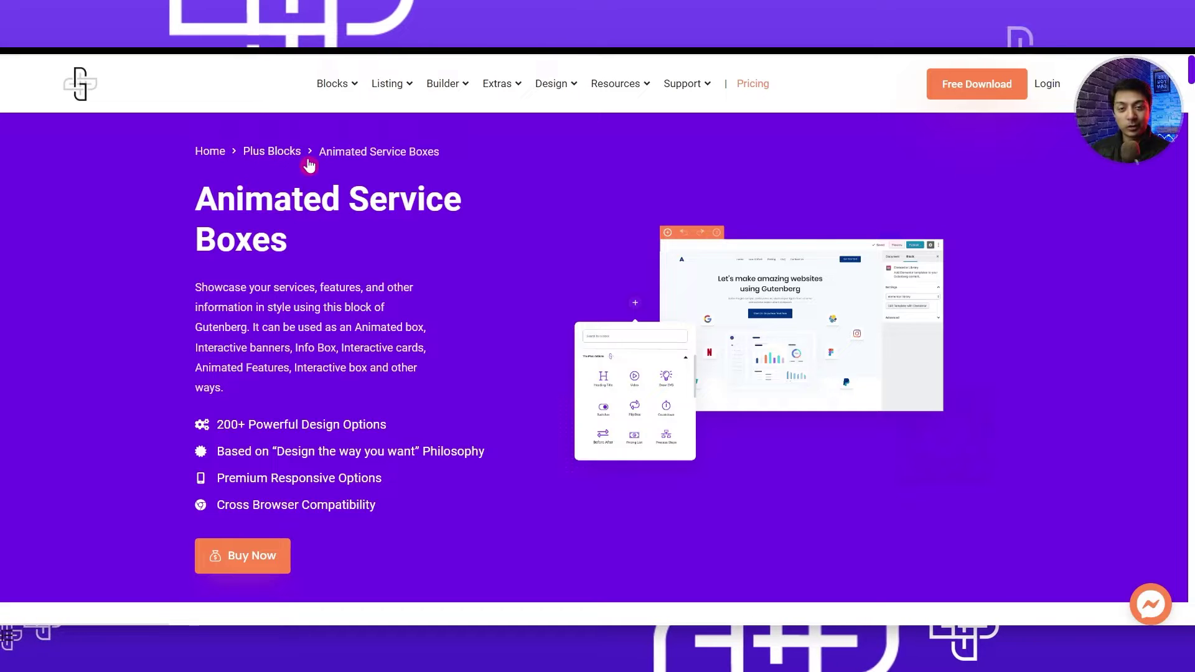
- Scroll down through the Animated Service Boxes demo styles to the Info Banner examples
{"action": "scroll", "coordinate": [1145, 233], "scroll_direction": "down", "scroll_amount": 10}
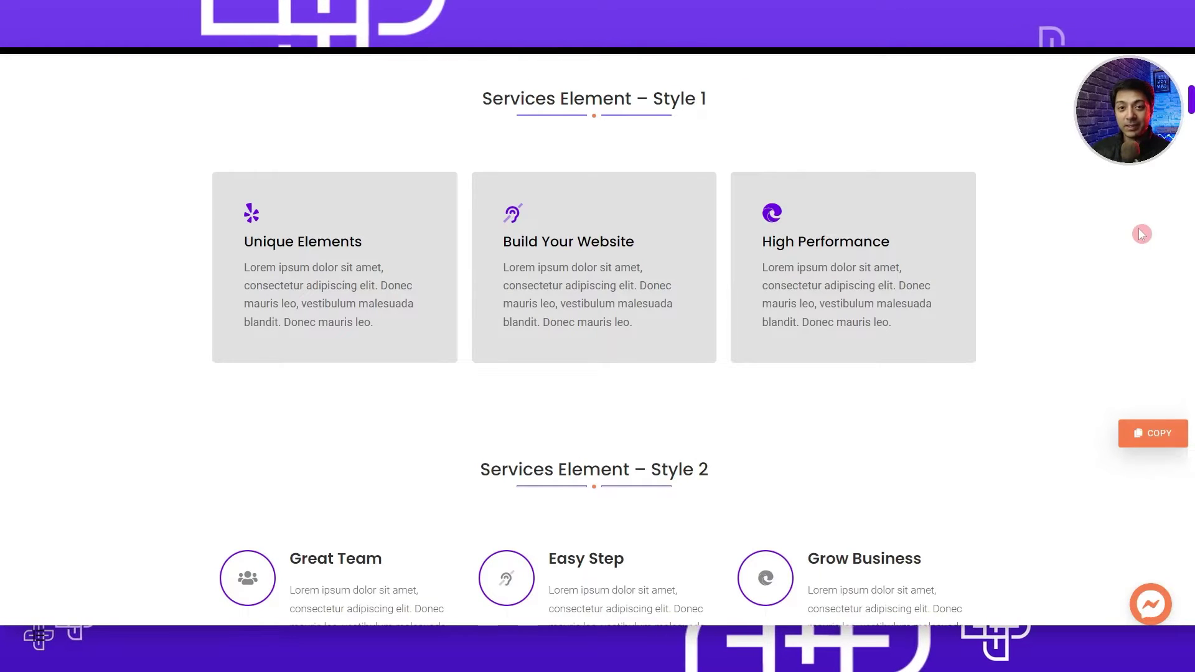
{"action": "scroll", "coordinate": [319, 300], "scroll_direction": "down", "scroll_amount": 2}
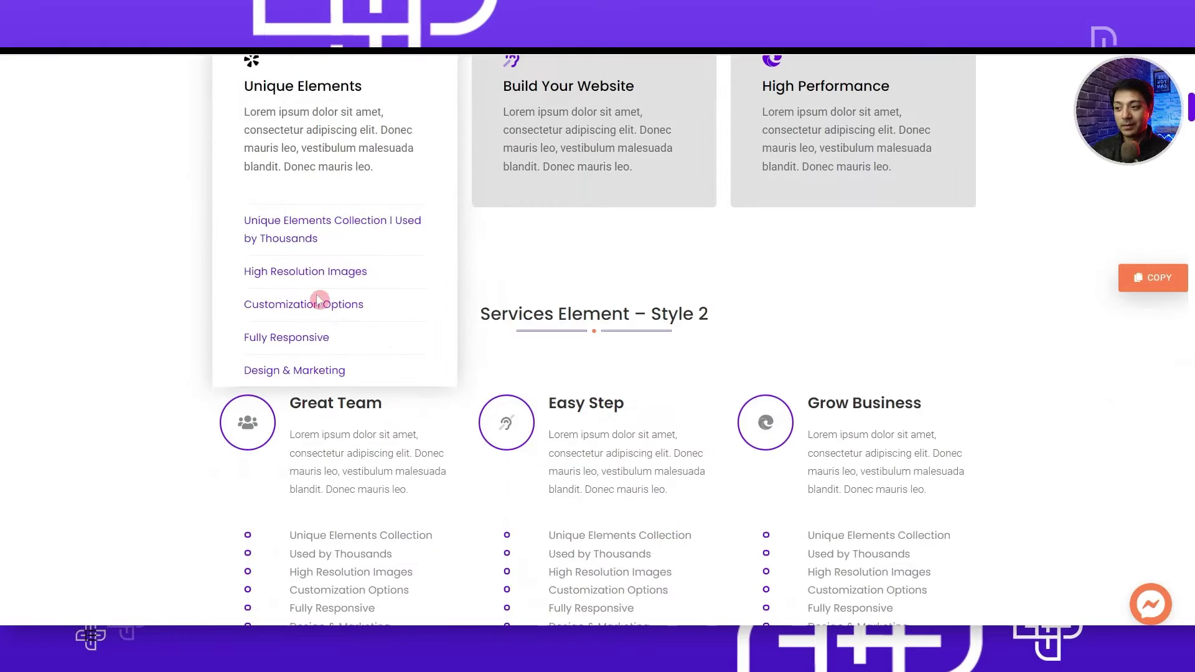
{"action": "scroll", "coordinate": [301, 399], "scroll_direction": "down", "scroll_amount": 8}
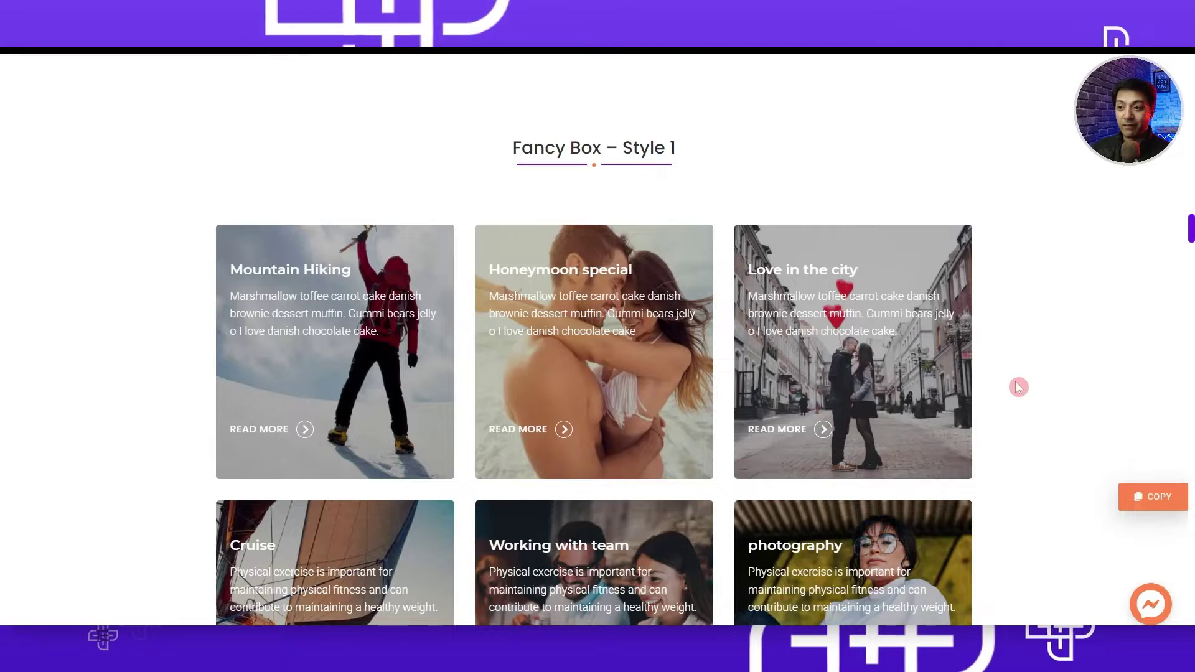
{"action": "scroll", "coordinate": [772, 412], "scroll_direction": "down", "scroll_amount": 10}
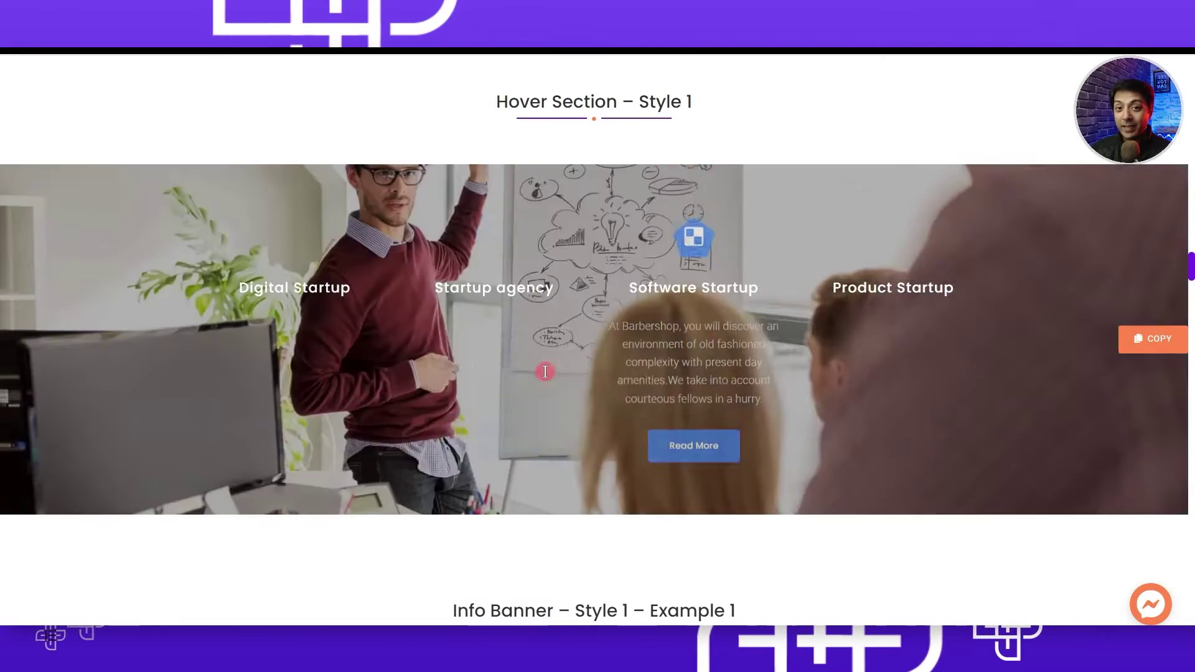
{"action": "scroll", "coordinate": [236, 348], "scroll_direction": "down", "scroll_amount": 6}
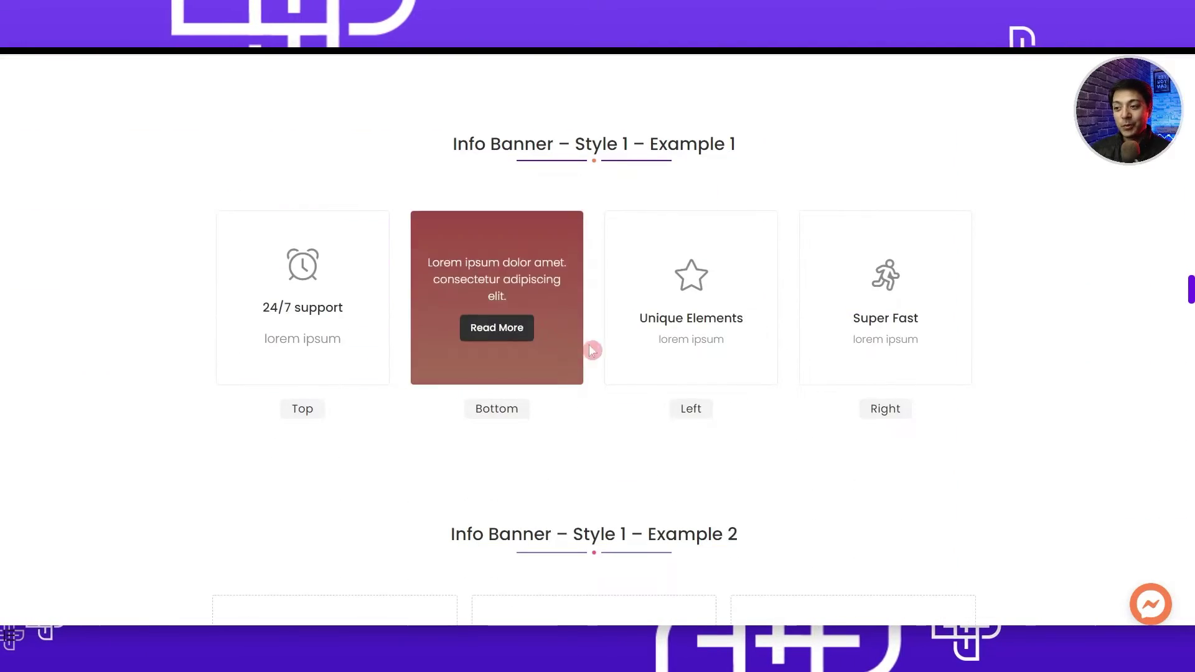
{"action": "scroll", "coordinate": [997, 369], "scroll_direction": "down", "scroll_amount": 3}
{"action": "scroll", "coordinate": [983, 369], "scroll_direction": "down", "scroll_amount": 4}
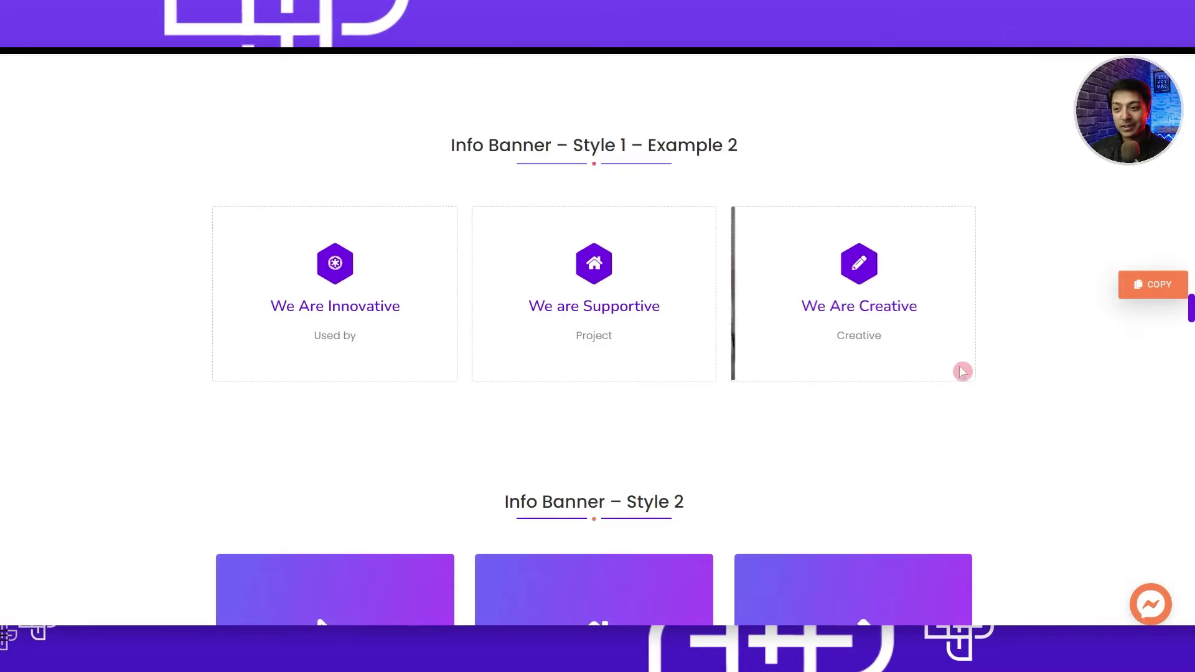
{"action": "scroll", "coordinate": [336, 336], "scroll_direction": "down", "scroll_amount": 1}
{"action": "scroll", "coordinate": [697, 395], "scroll_direction": "down", "scroll_amount": 10}
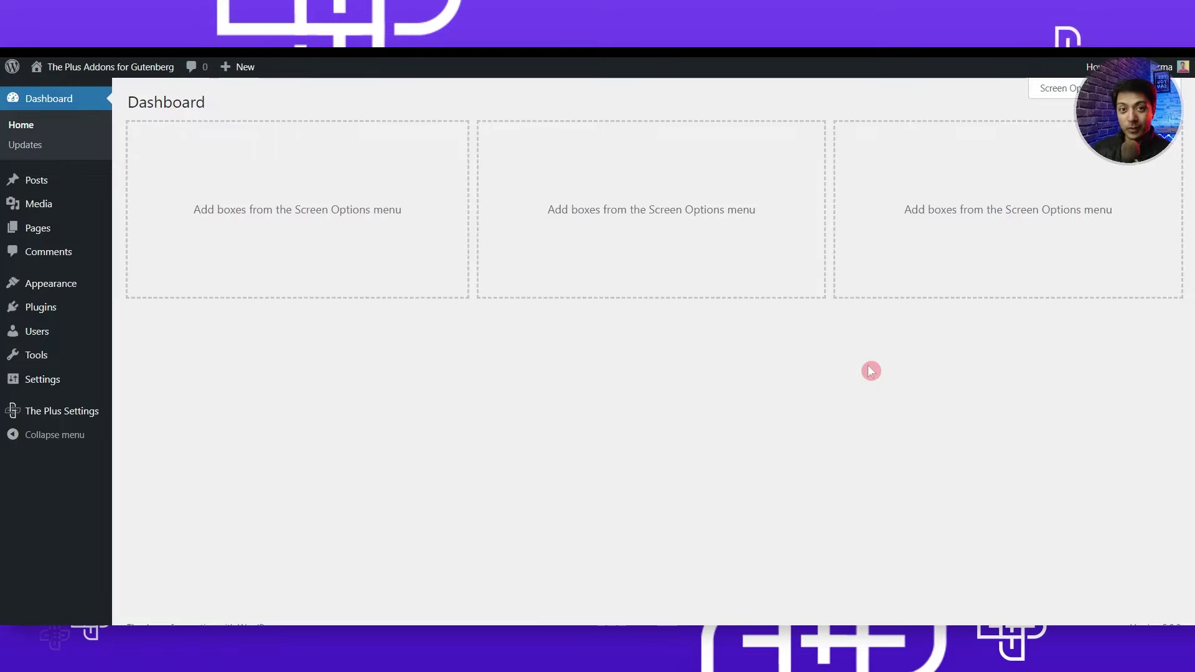
- Open the Installed Plugins list in the WordPress admin
{"action": "left_click", "coordinate": [39, 315]}
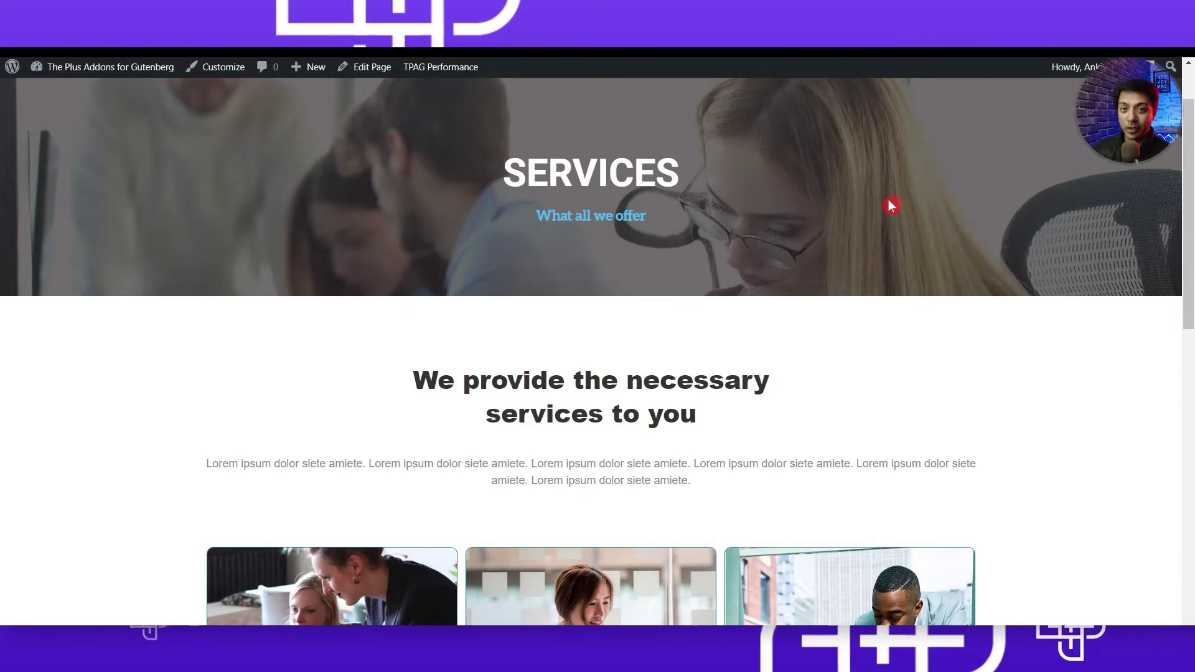
- Scroll through the live Services page to review its service cards
{"action": "left_click_drag", "start_coordinate": [1189, 246], "coordinate": [1189, 255]}
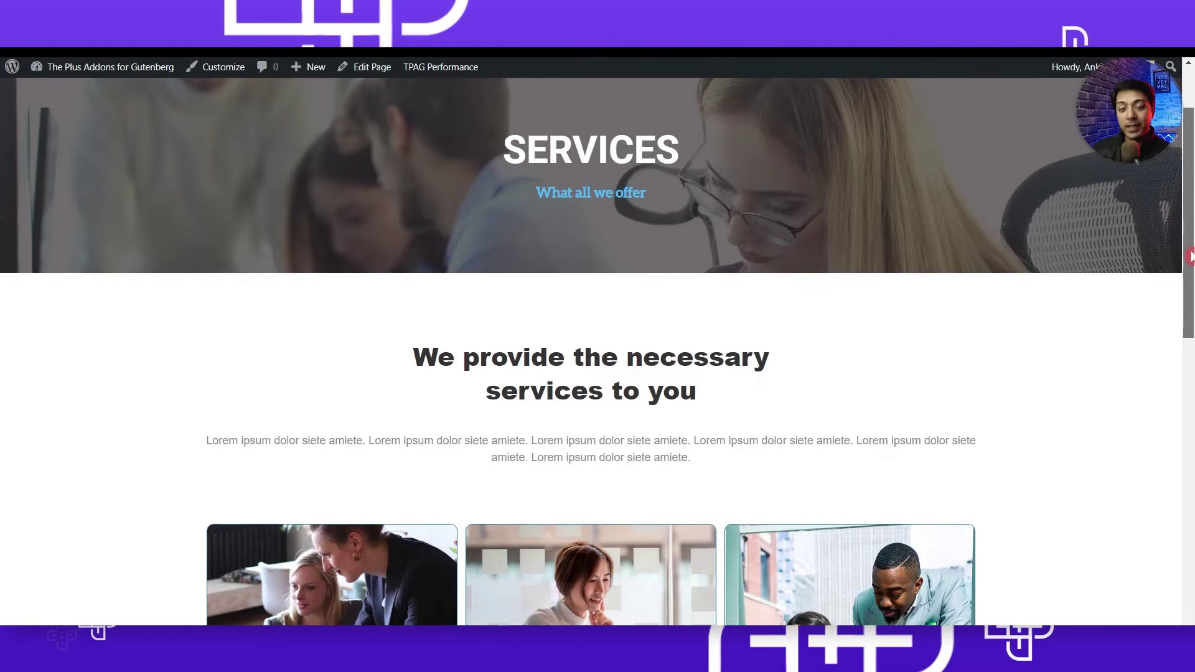
{"action": "scroll", "coordinate": [1057, 348], "scroll_direction": "down", "scroll_amount": 4}
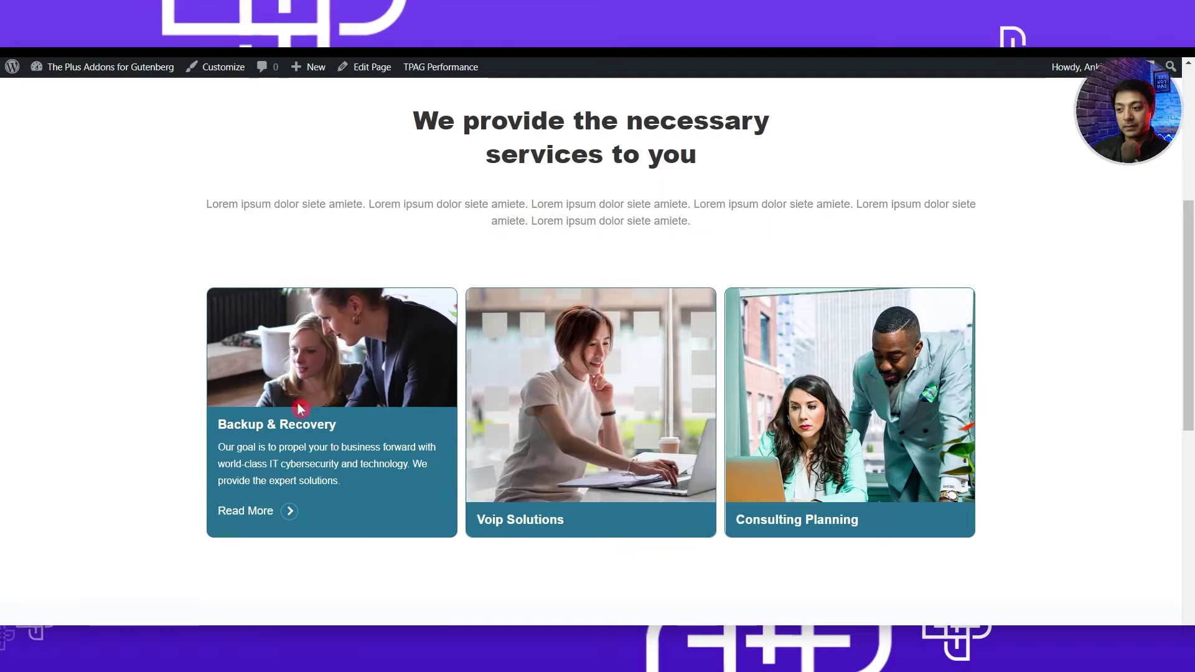
{"action": "left_click_drag", "start_coordinate": [1189, 361], "coordinate": [1074, 563]}
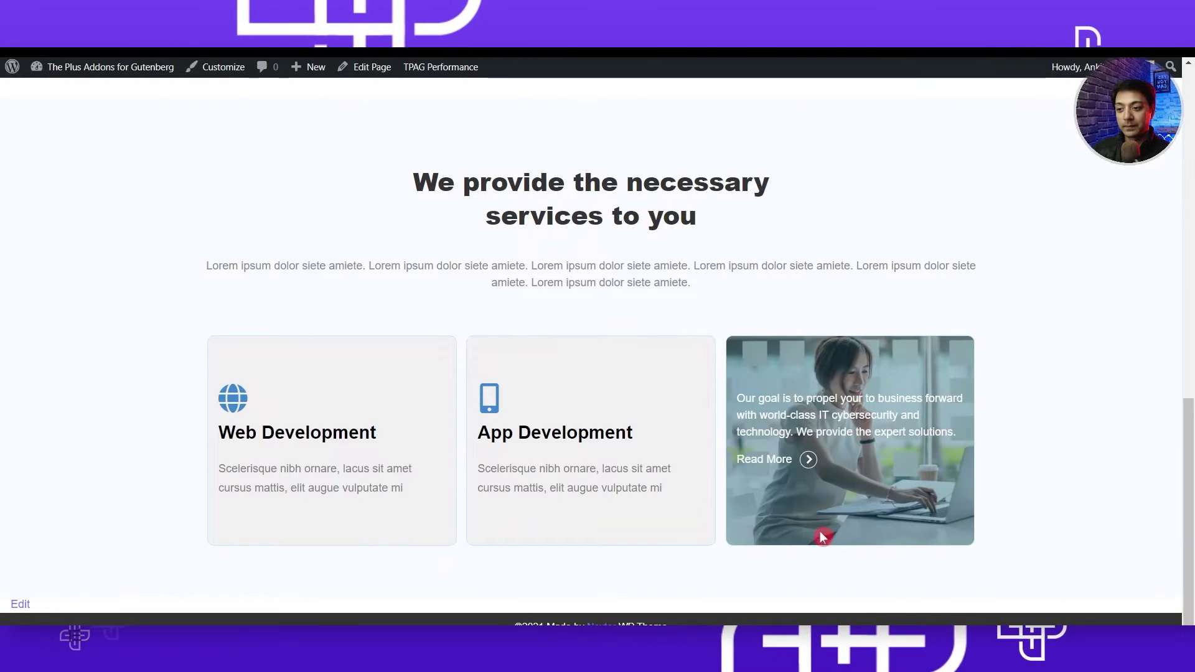
{"action": "left_click_drag", "start_coordinate": [1190, 555], "coordinate": [1190, 415]}
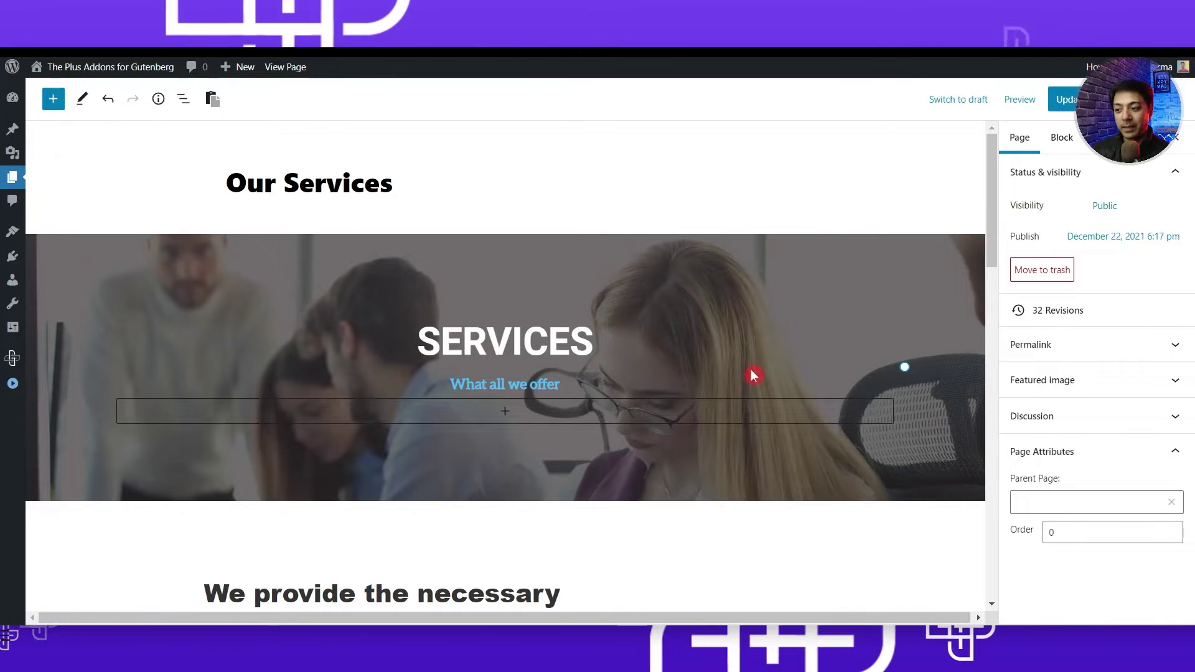
- Add an empty paragraph block below the three service cards, then switch to the demo window
{"action": "scroll", "coordinate": [753, 376], "scroll_direction": "down", "scroll_amount": 5}
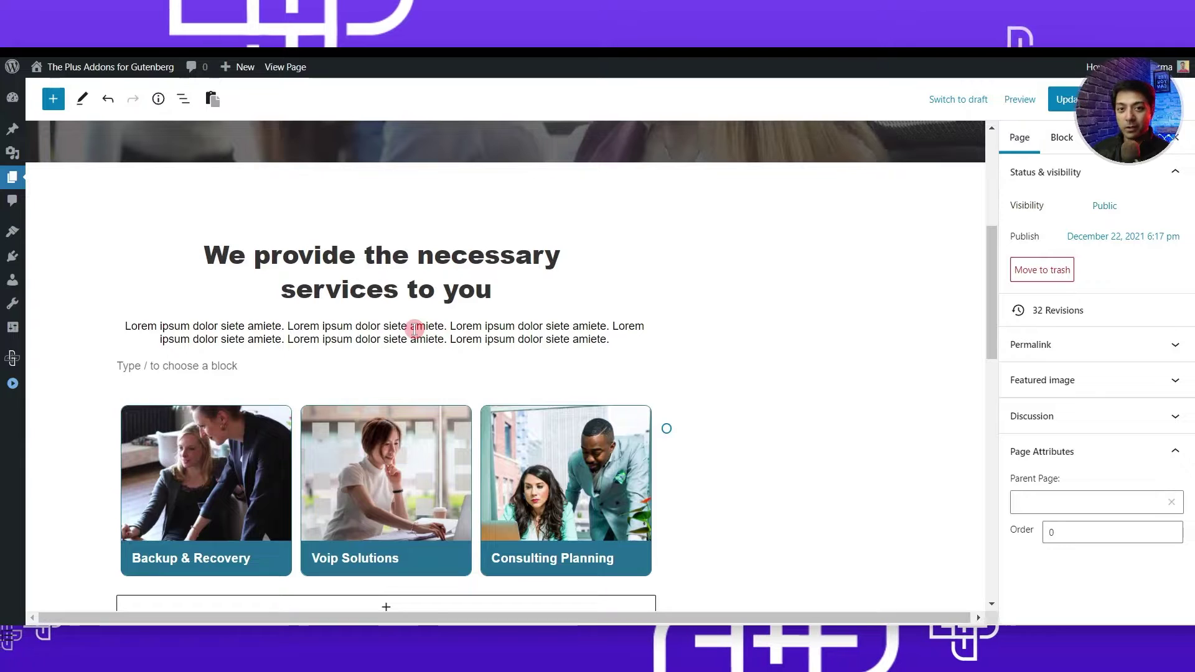
{"action": "scroll", "coordinate": [268, 364], "scroll_direction": "down", "scroll_amount": 3}
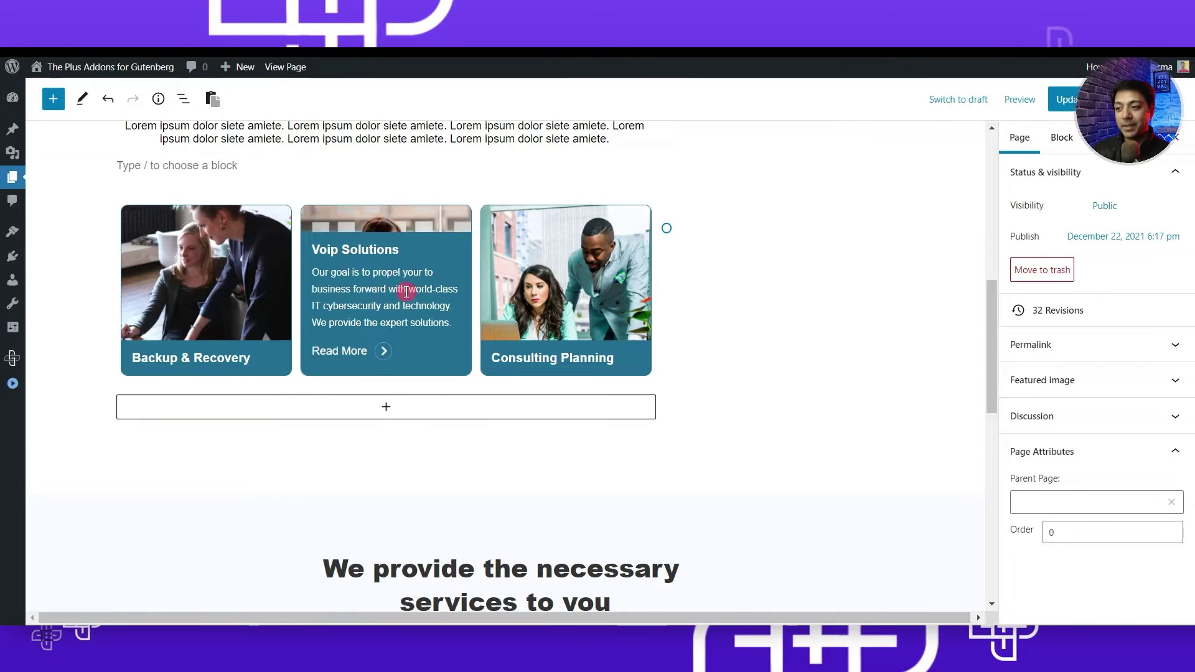
{"action": "left_click", "coordinate": [436, 460]}
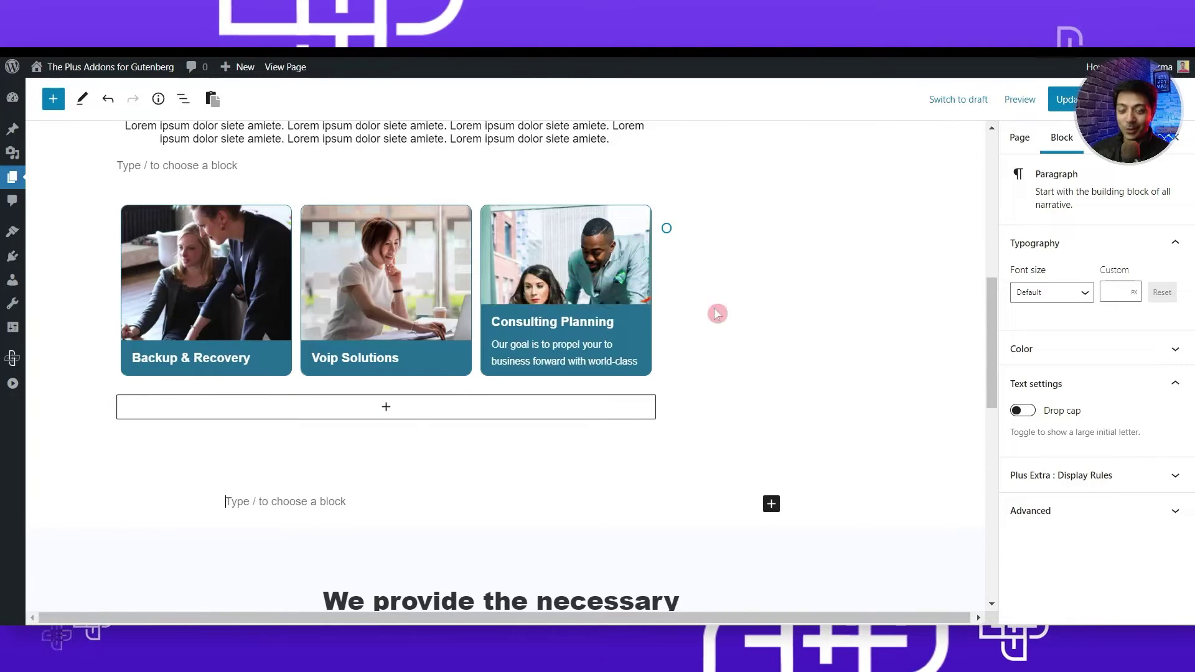
{"action": "key", "text": "ctrl+Tab"}
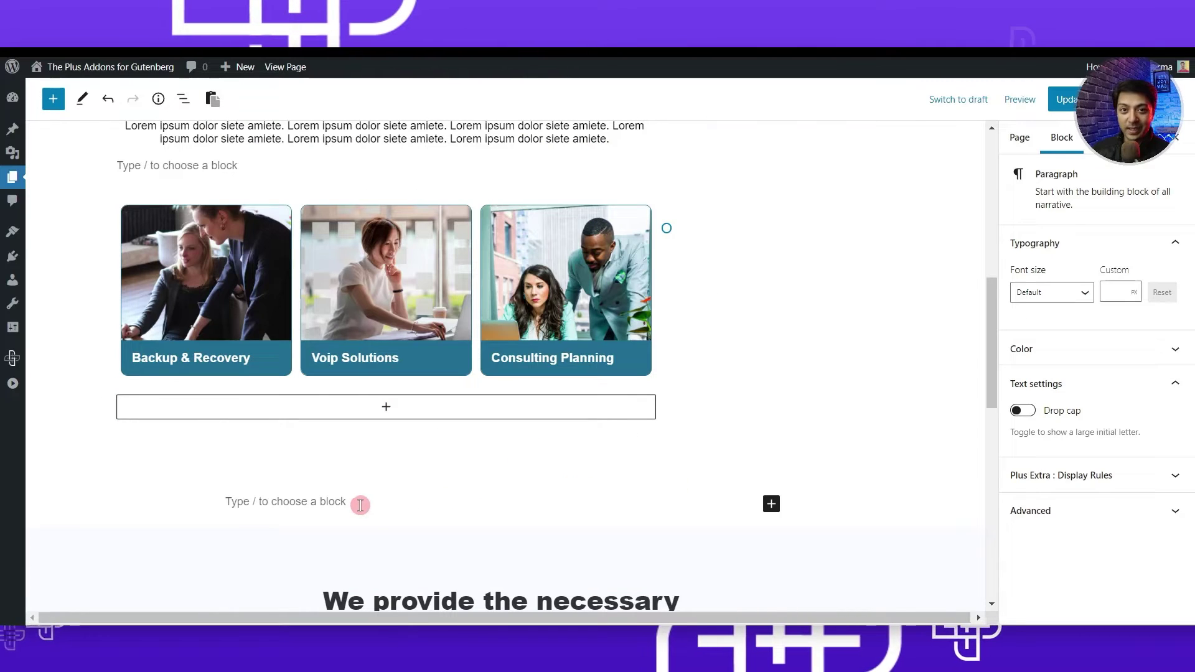
{"action": "left_click", "coordinate": [254, 503]}
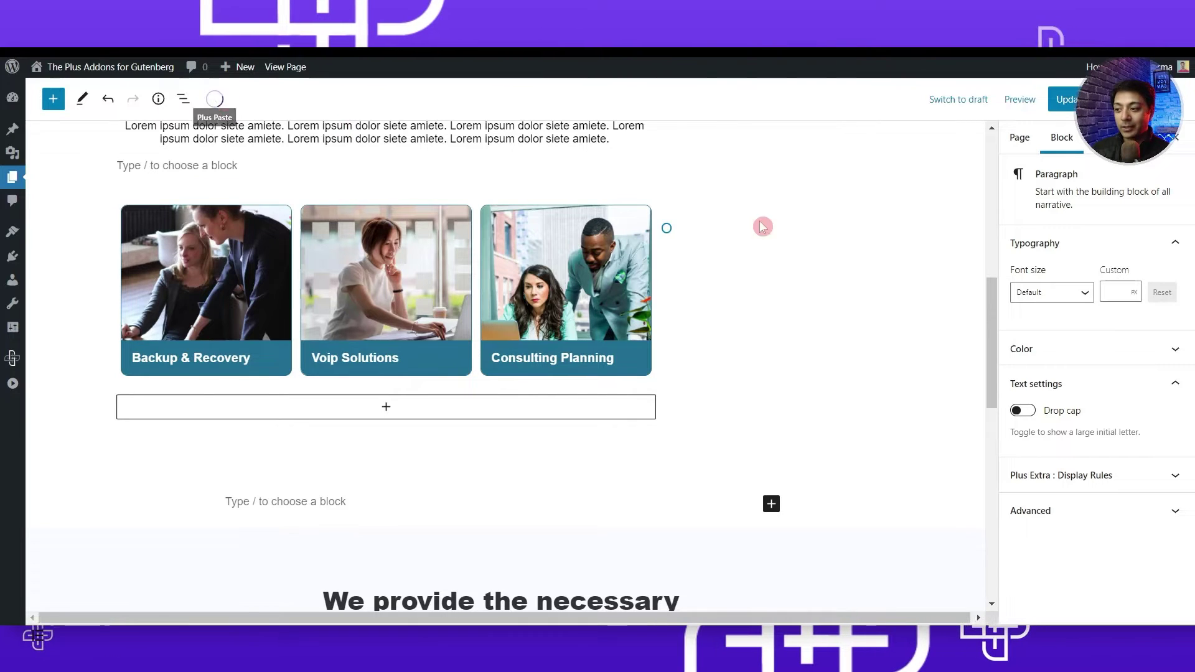
{"action": "scroll", "coordinate": [784, 349], "scroll_direction": "down", "scroll_amount": 8}
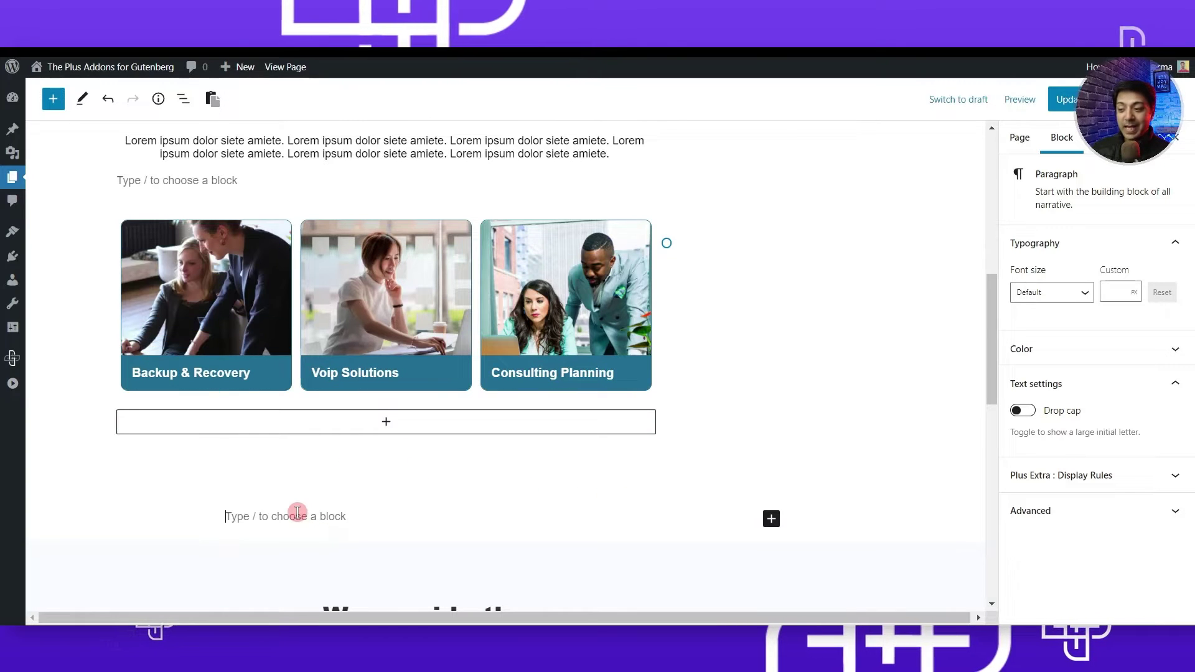
- Insert a full-width, single-column TP Row via /tp row and start adding a block to its column
{"action": "type", "text": "/"}
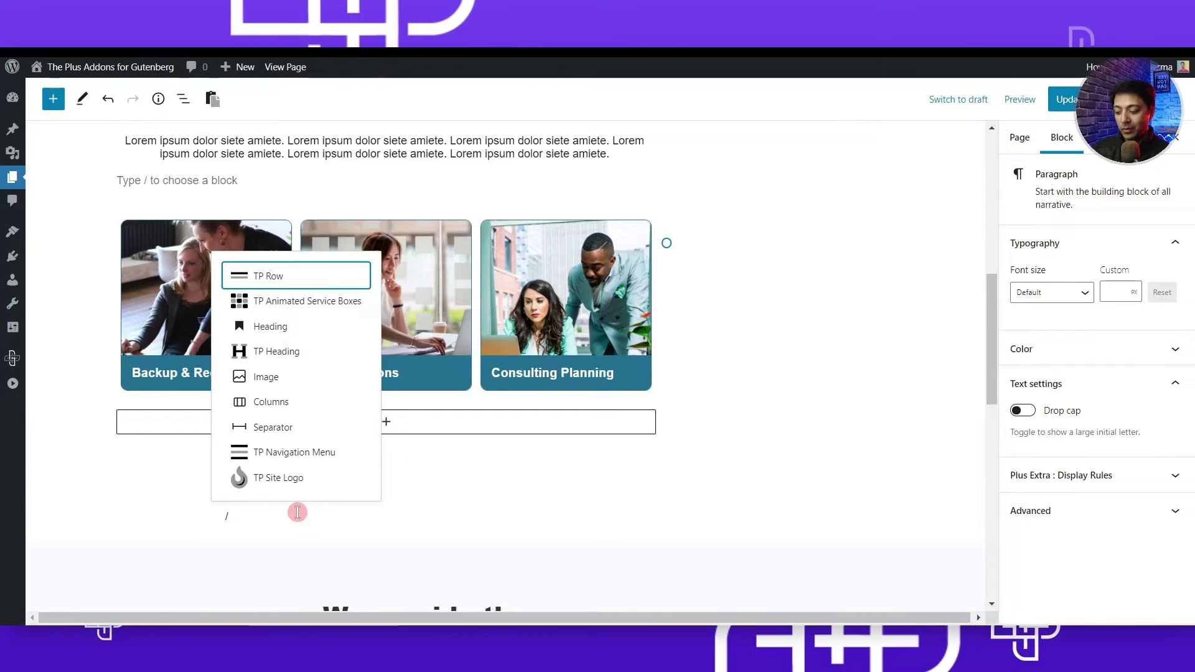
{"action": "type", "text": "tp row"}
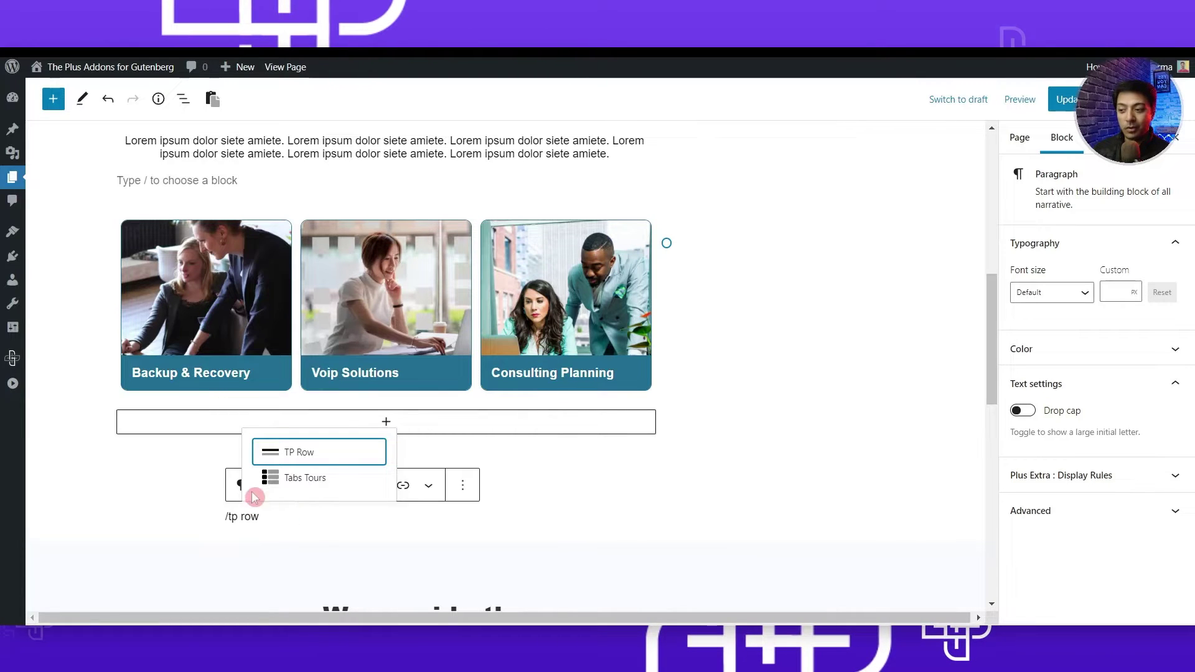
{"action": "left_click", "coordinate": [276, 454]}
{"action": "left_click", "coordinate": [289, 498]}
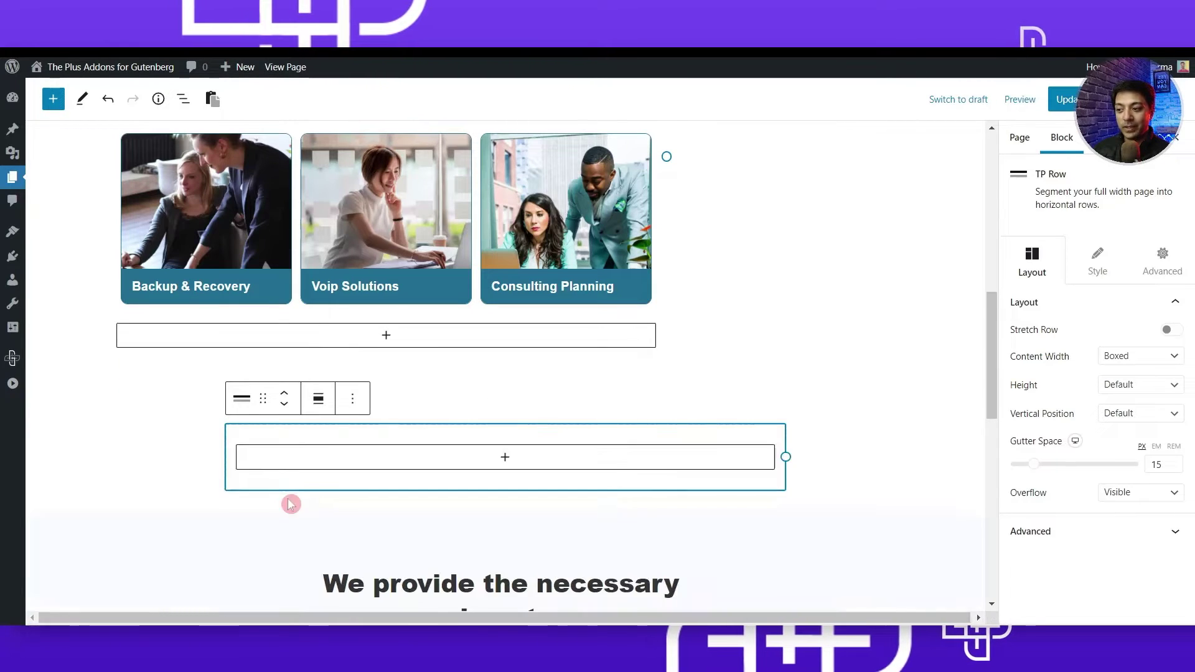
{"action": "left_click", "coordinate": [316, 405]}
{"action": "left_click", "coordinate": [356, 476]}
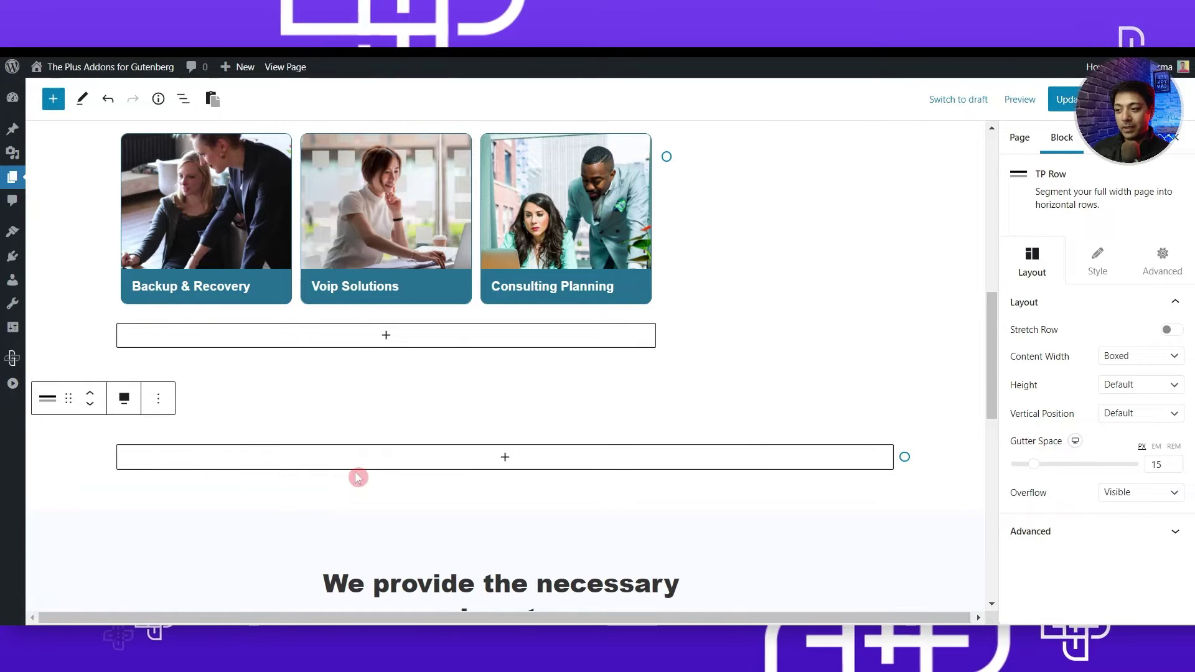
{"action": "left_click", "coordinate": [505, 461]}
{"action": "left_click", "coordinate": [505, 459]}
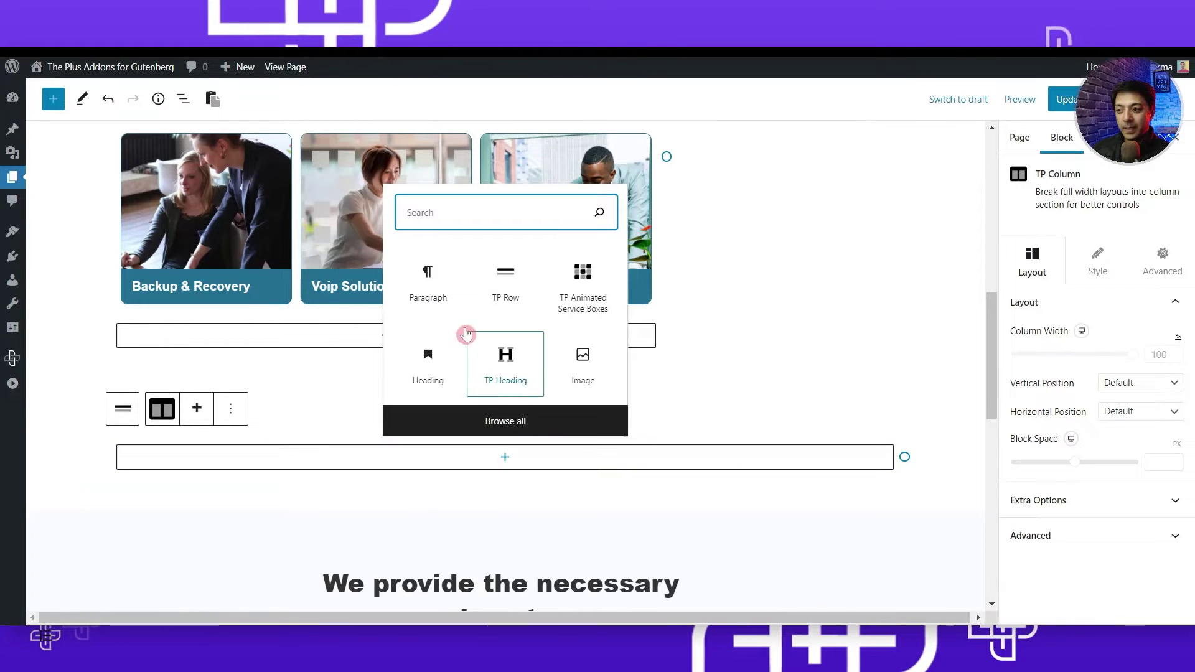
- Search 'animated' and insert a TP Animated Service Boxes block into the column
{"action": "type", "text": "animated"}
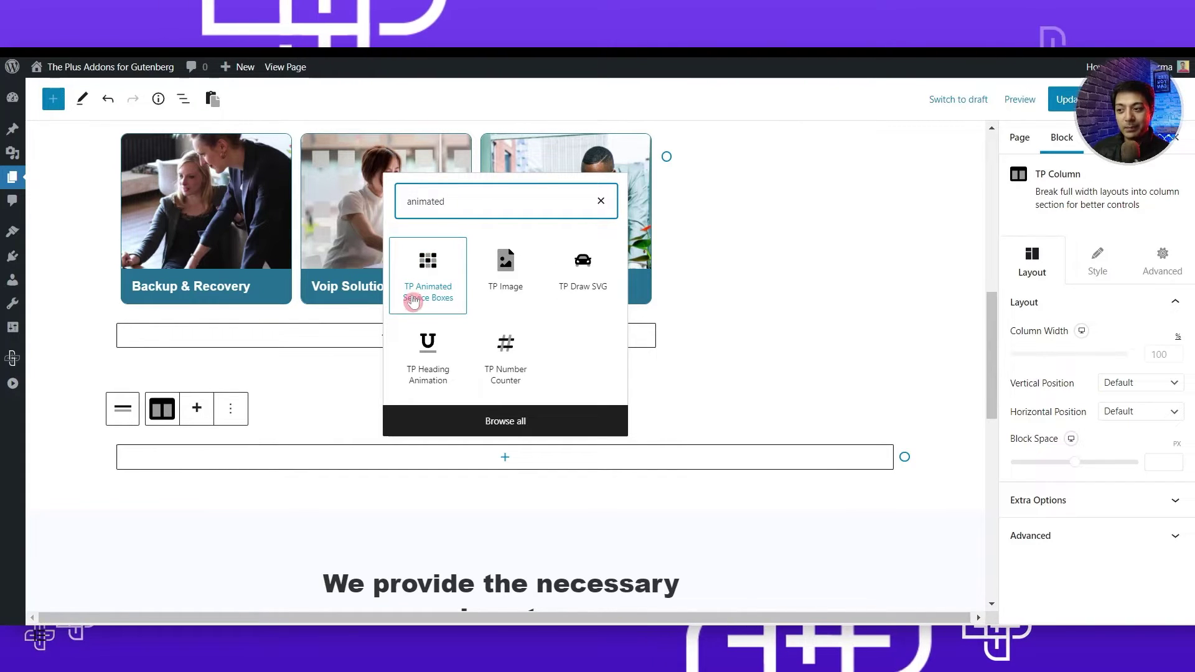
{"action": "left_click", "coordinate": [431, 264]}
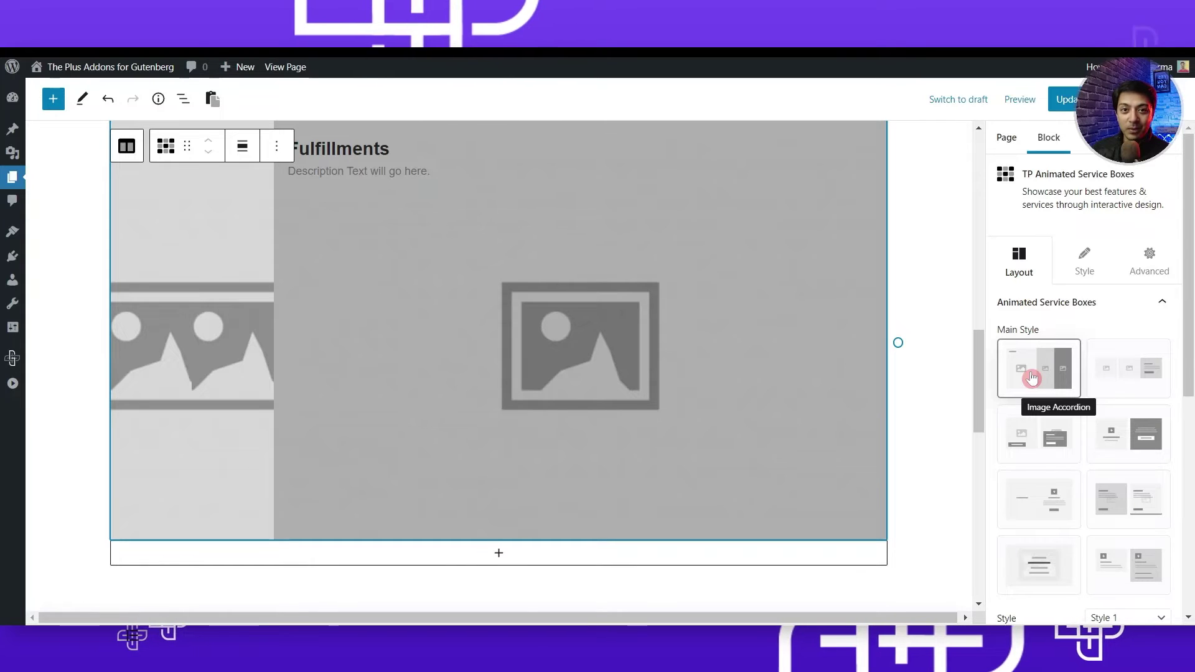
- Switch the service boxes' main style from Image Accordion to Article Box
{"action": "left_click", "coordinate": [1031, 378]}
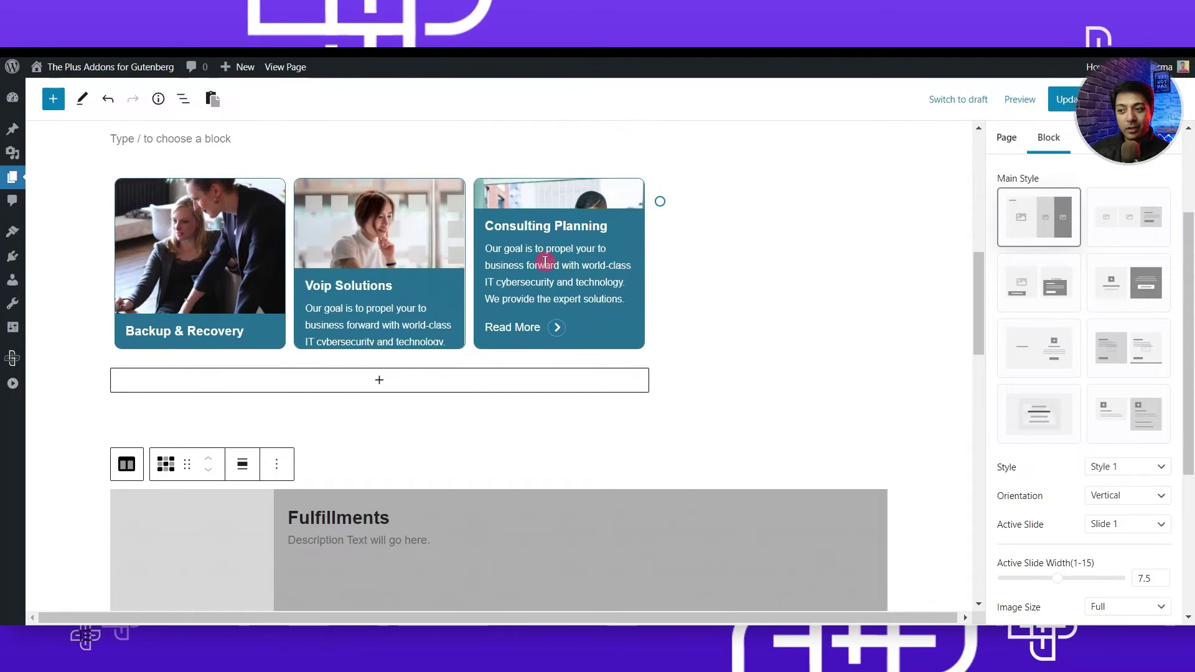
{"action": "scroll", "coordinate": [747, 274], "scroll_direction": "down", "scroll_amount": 1}
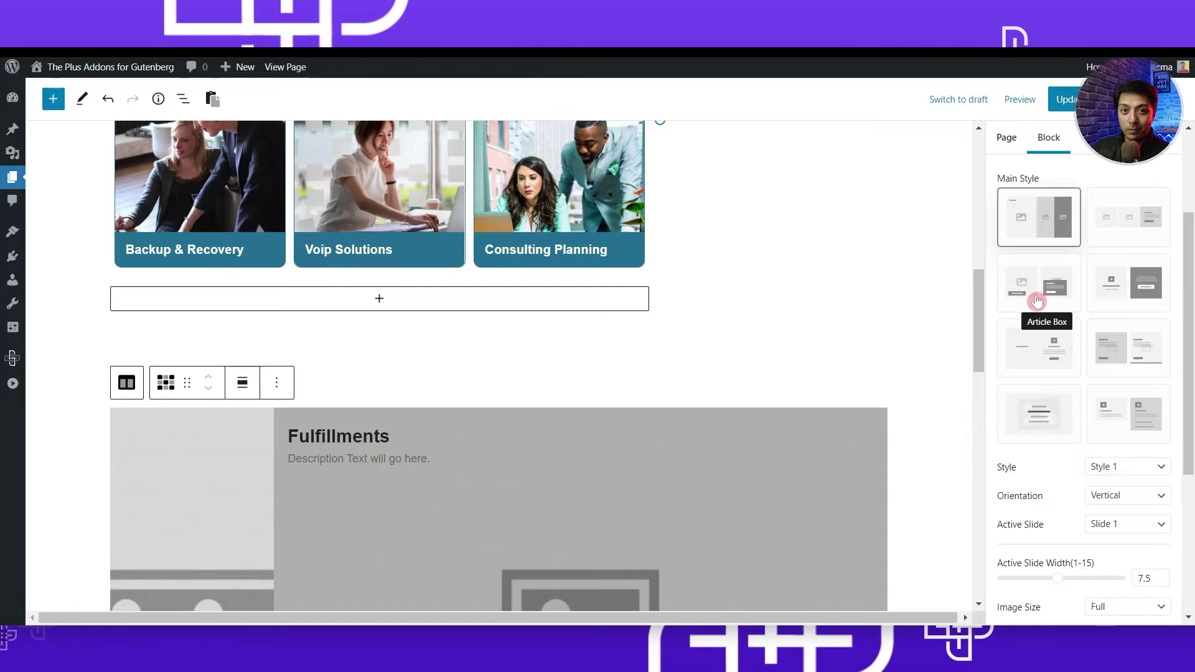
{"action": "left_click", "coordinate": [1036, 300]}
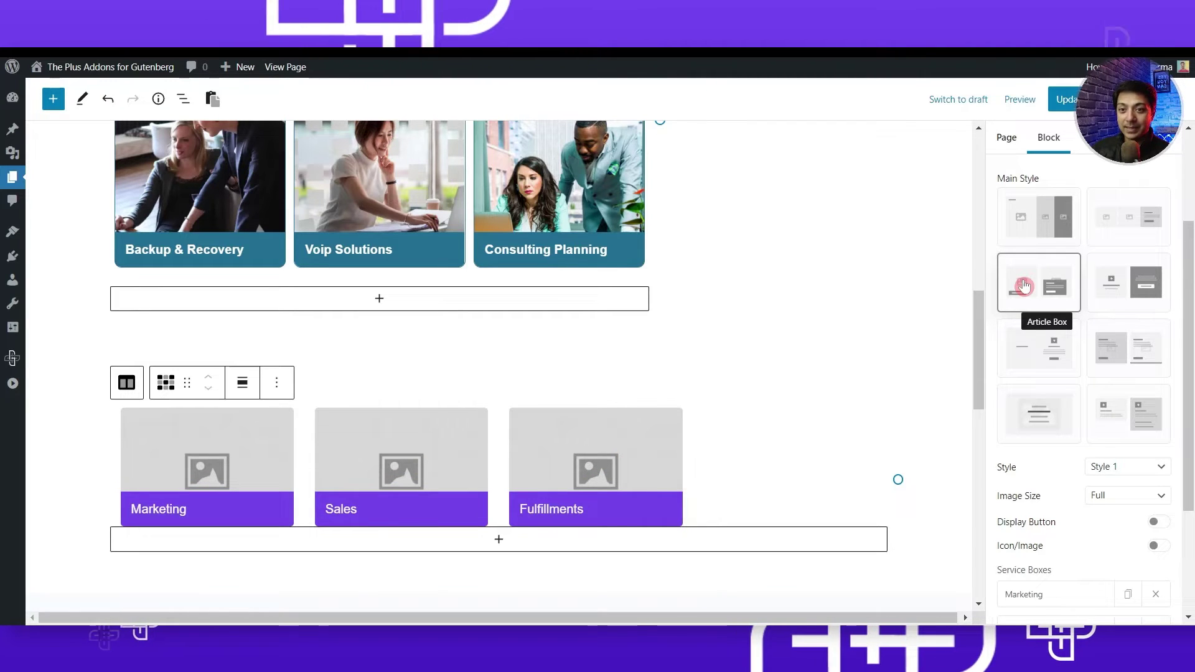
- Set the Article Box style dropdown to Style 2
{"action": "scroll", "coordinate": [1088, 324], "scroll_direction": "down", "scroll_amount": 3}
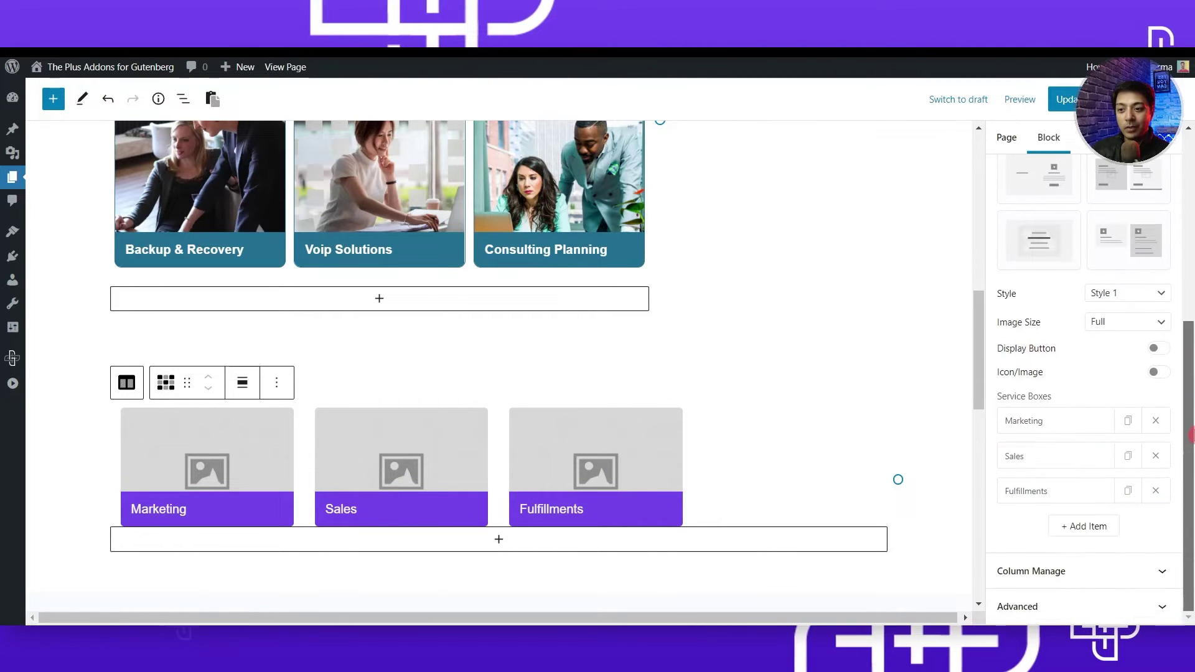
{"action": "left_click", "coordinate": [1127, 297]}
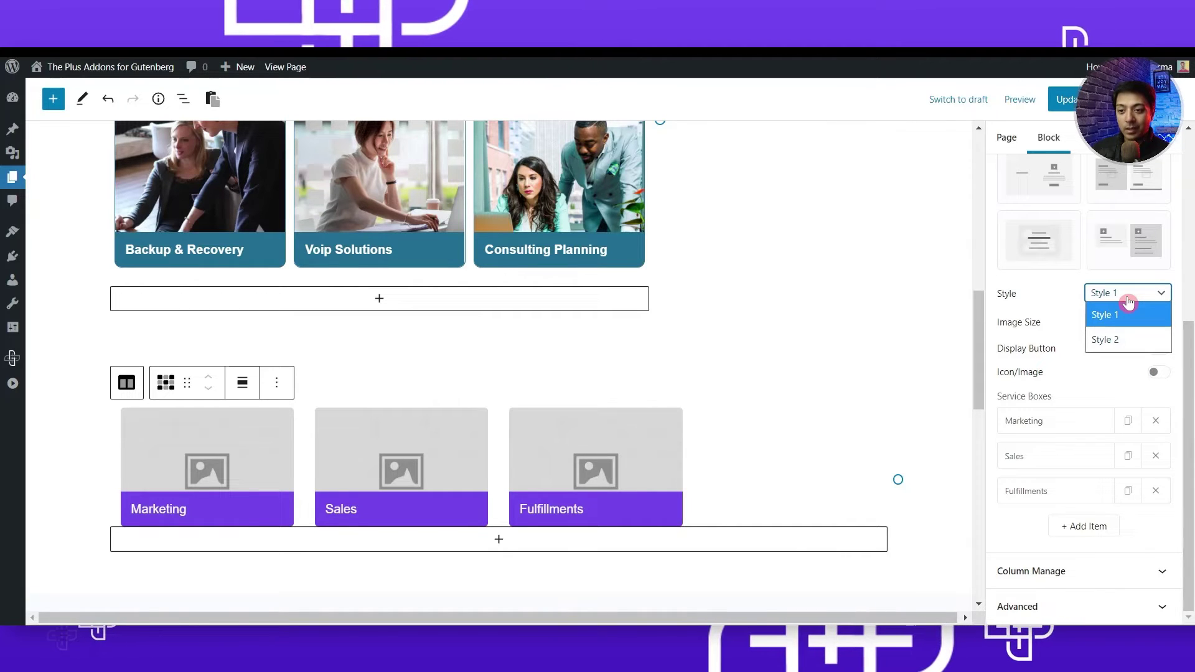
{"action": "left_click", "coordinate": [1094, 307]}
{"action": "left_click", "coordinate": [1120, 300]}
{"action": "left_click", "coordinate": [1114, 339]}
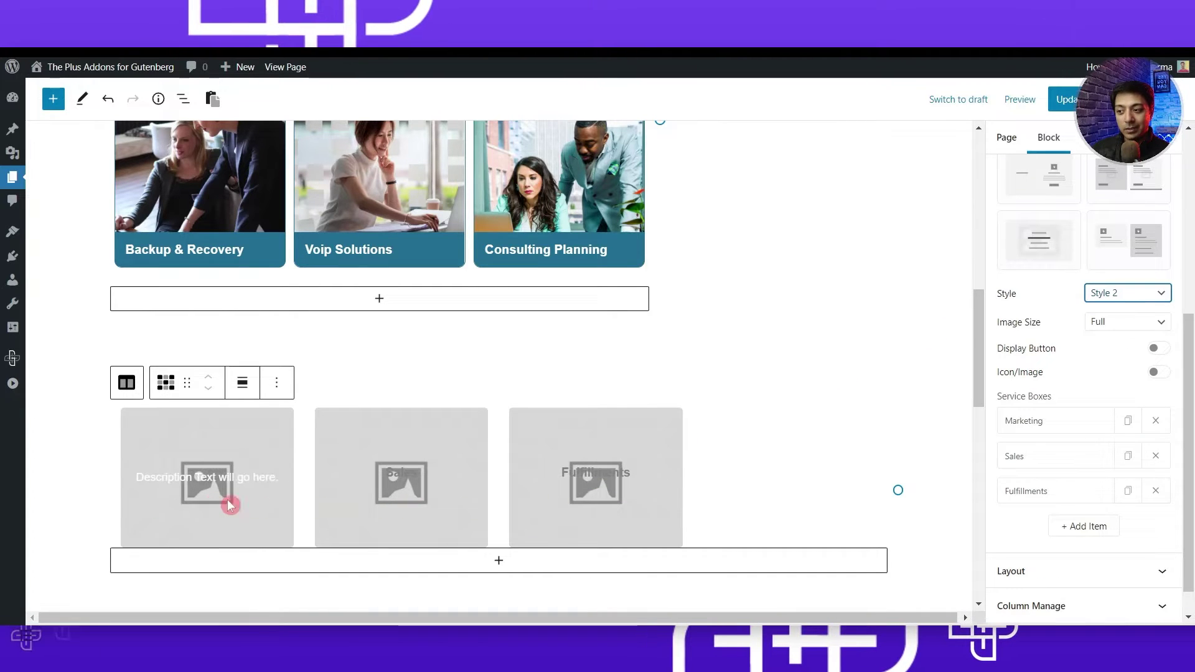
{"action": "left_click", "coordinate": [1123, 301]}
- Return the boxes to Style 1 with Read More buttons, and duplicate then delete a Fulfillments box
{"action": "left_click", "coordinate": [1124, 322]}
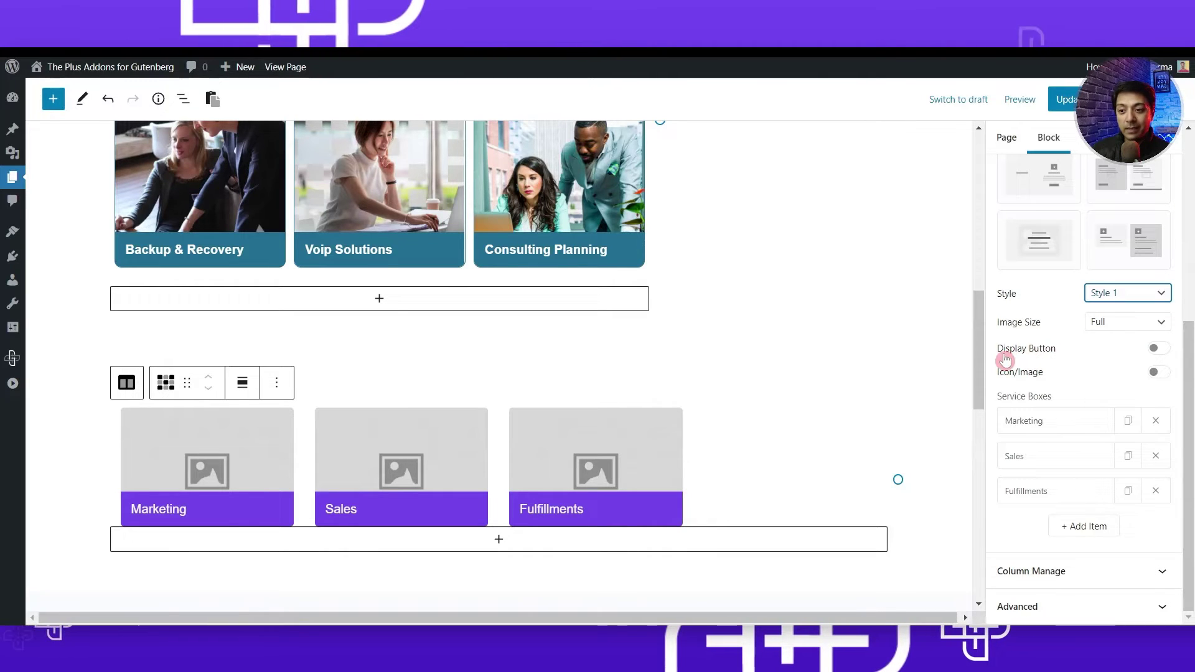
{"action": "left_click", "coordinate": [1161, 350]}
{"action": "mouse_move", "coordinate": [656, 441]}
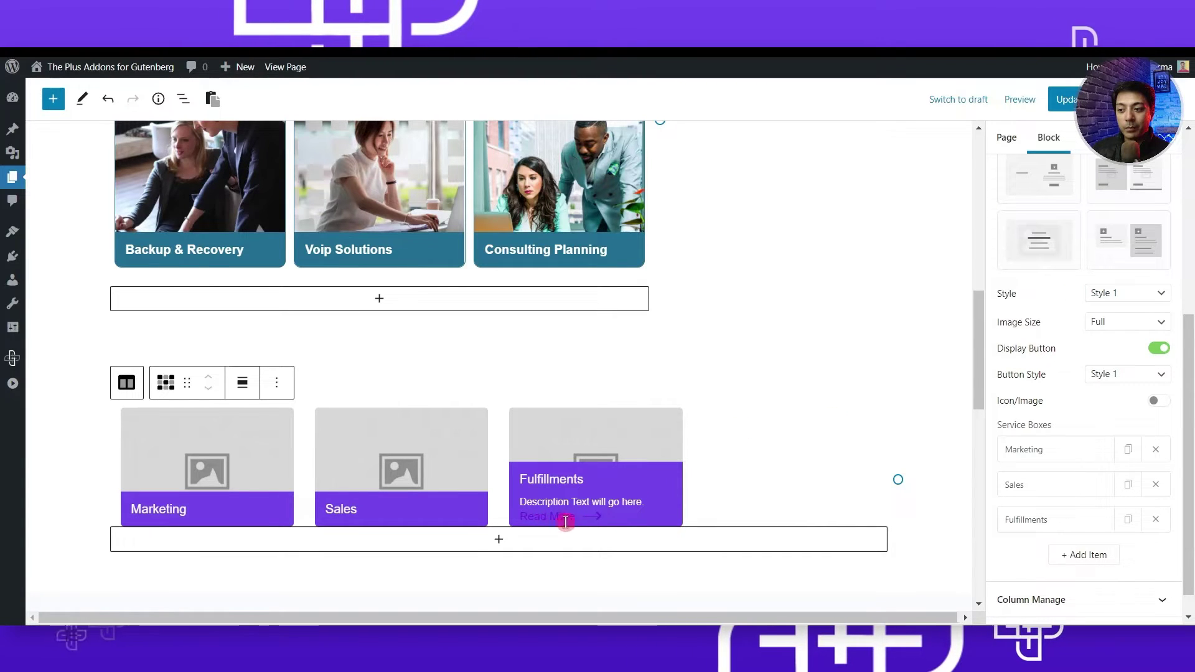
{"action": "mouse_move", "coordinate": [568, 235]}
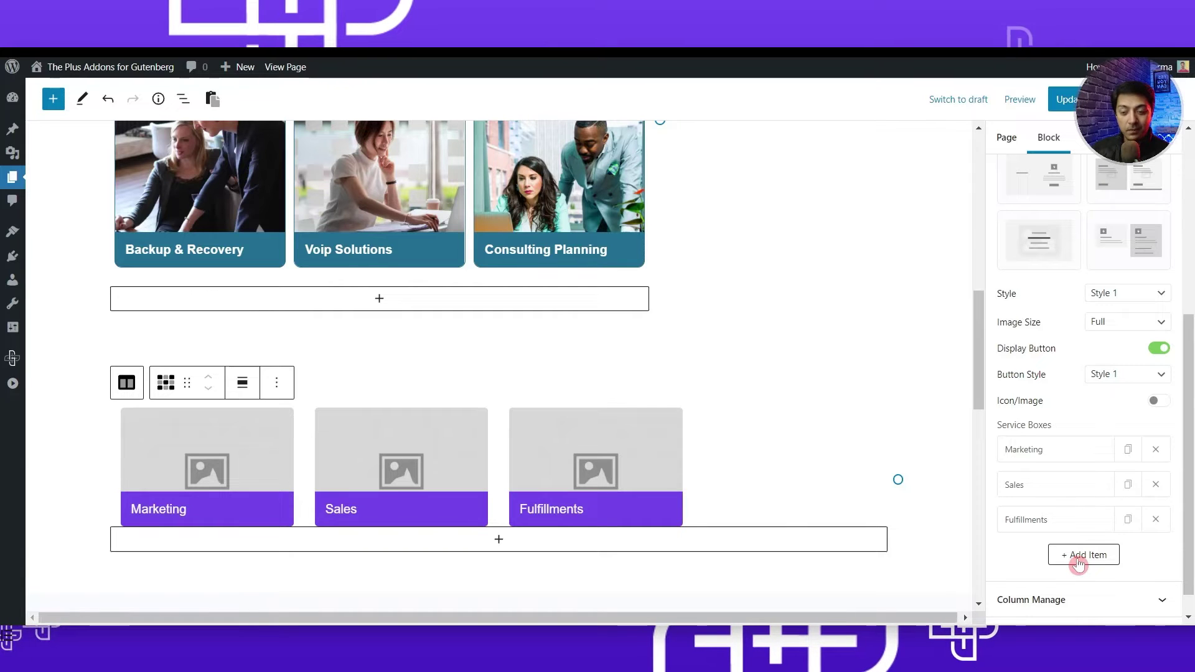
{"action": "left_click", "coordinate": [1128, 525]}
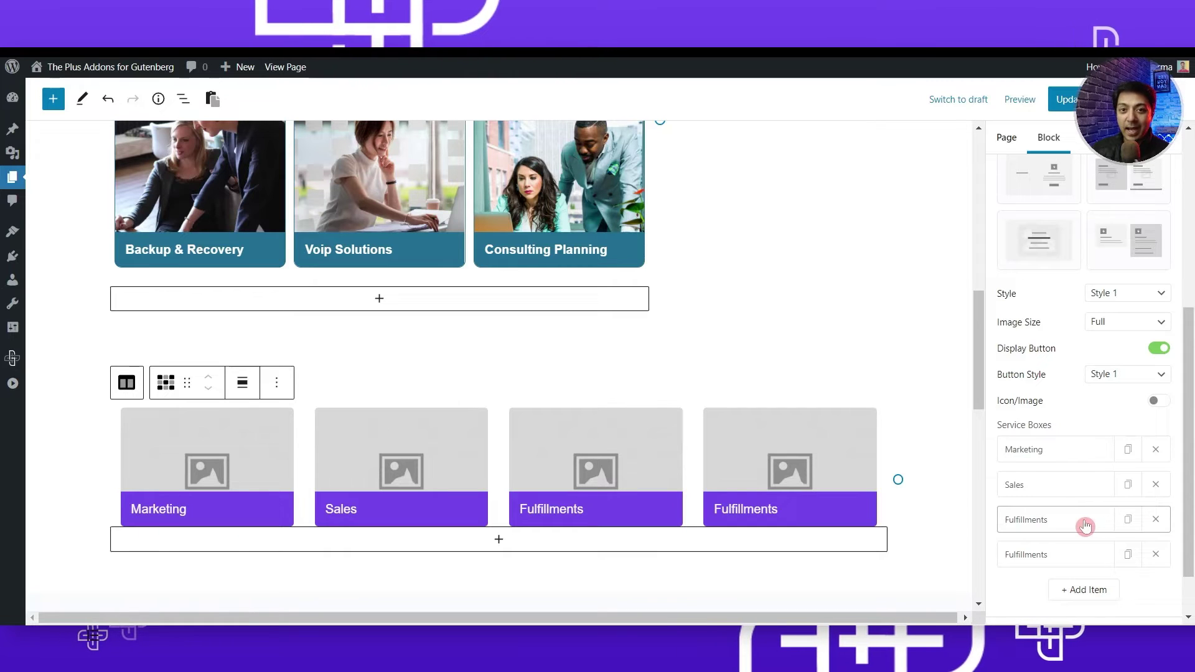
{"action": "left_click", "coordinate": [1155, 521]}
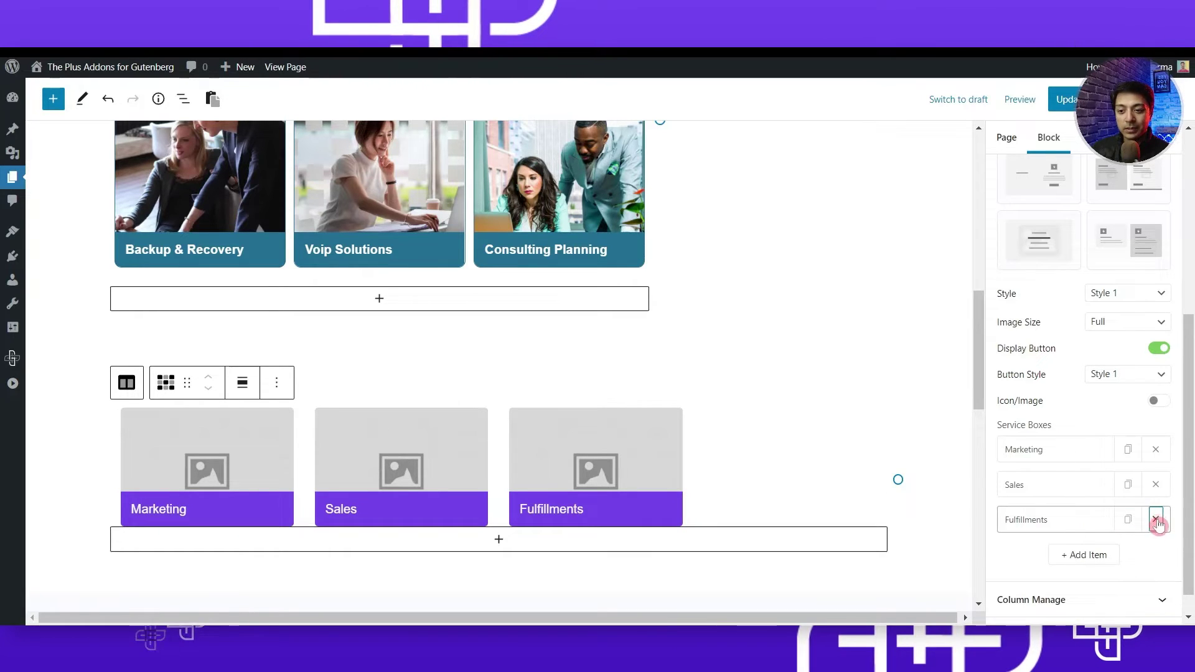
{"action": "left_click", "coordinate": [995, 568]}
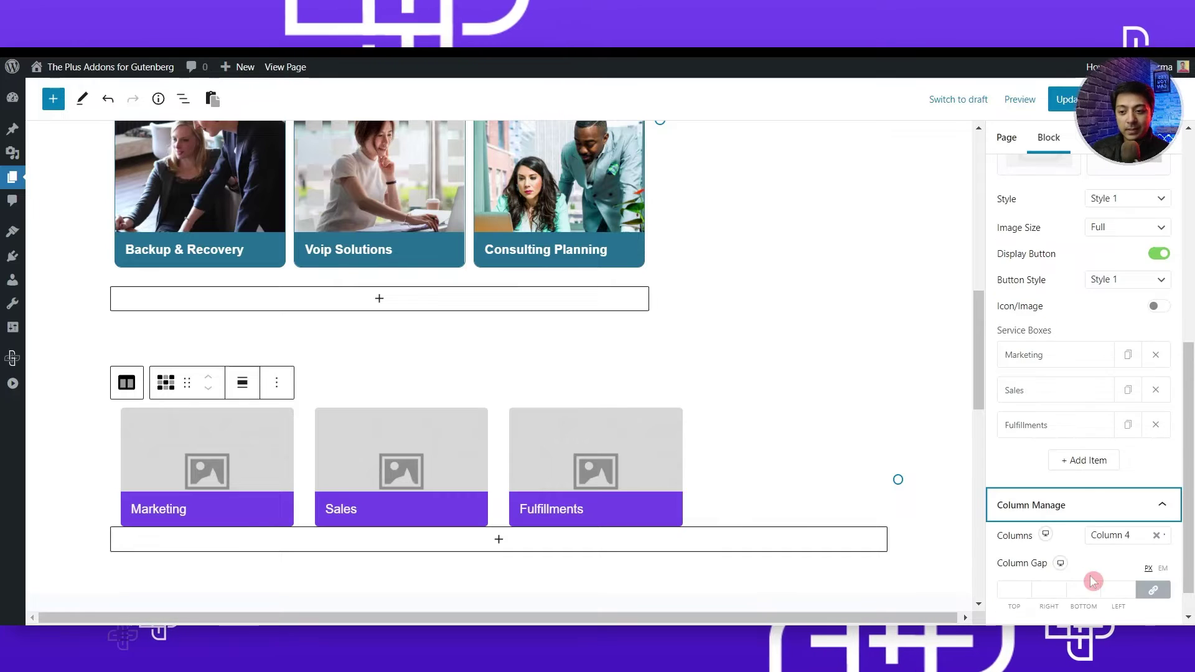
- Lay out the service boxes in 3 columns with a column gap of 6
{"action": "left_click", "coordinate": [1131, 536]}
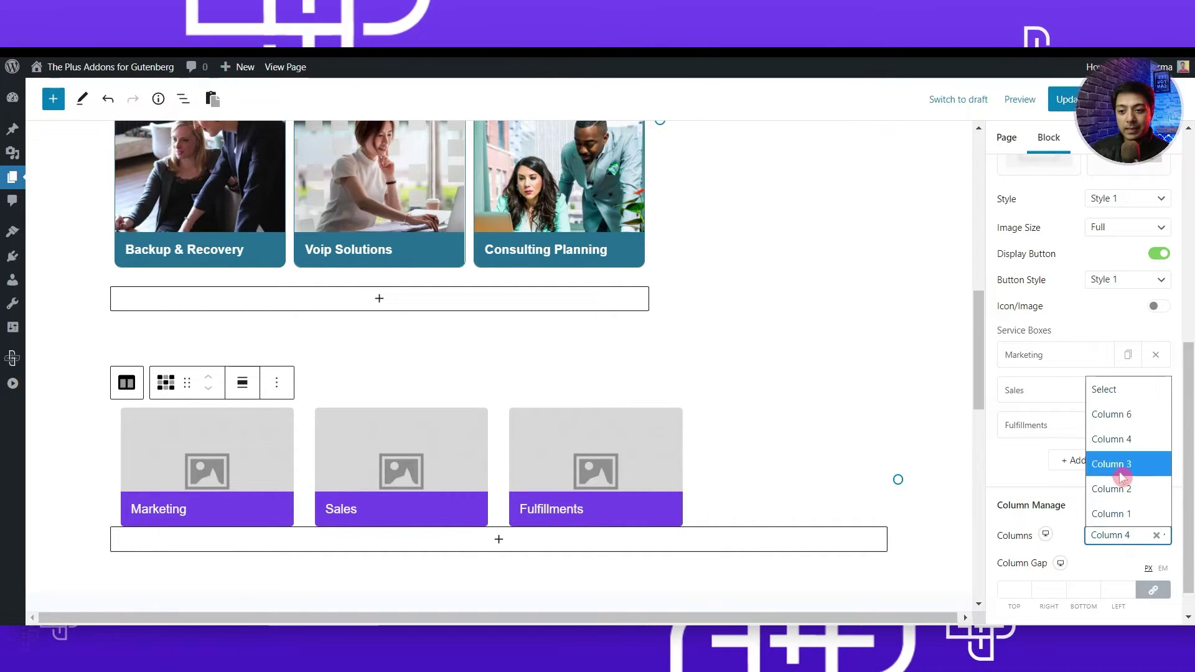
{"action": "left_click", "coordinate": [1121, 470]}
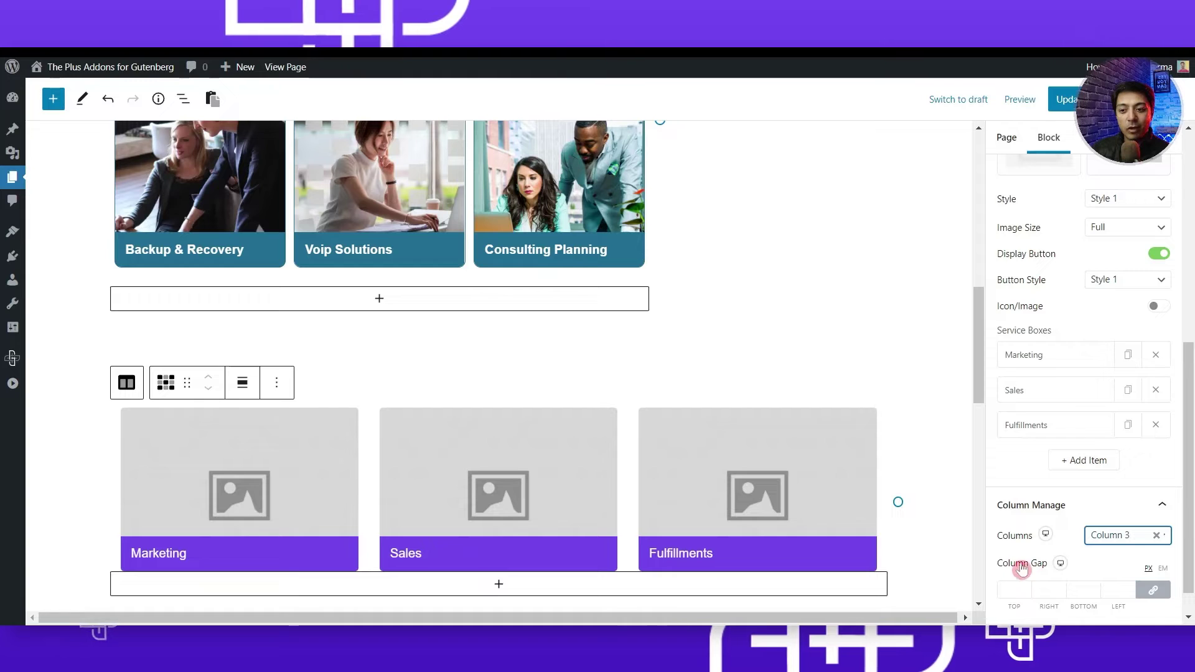
{"action": "left_click", "coordinate": [1013, 589]}
{"action": "type", "text": "1"}
{"action": "key", "text": "Up"}
{"action": "key", "text": "Up"}
{"action": "key", "text": "Up"}
{"action": "key", "text": "Up"}
{"action": "key", "text": "Up"}
{"action": "key", "text": "Up"}
{"action": "key", "text": "Up"}
{"action": "key", "text": "Up"}
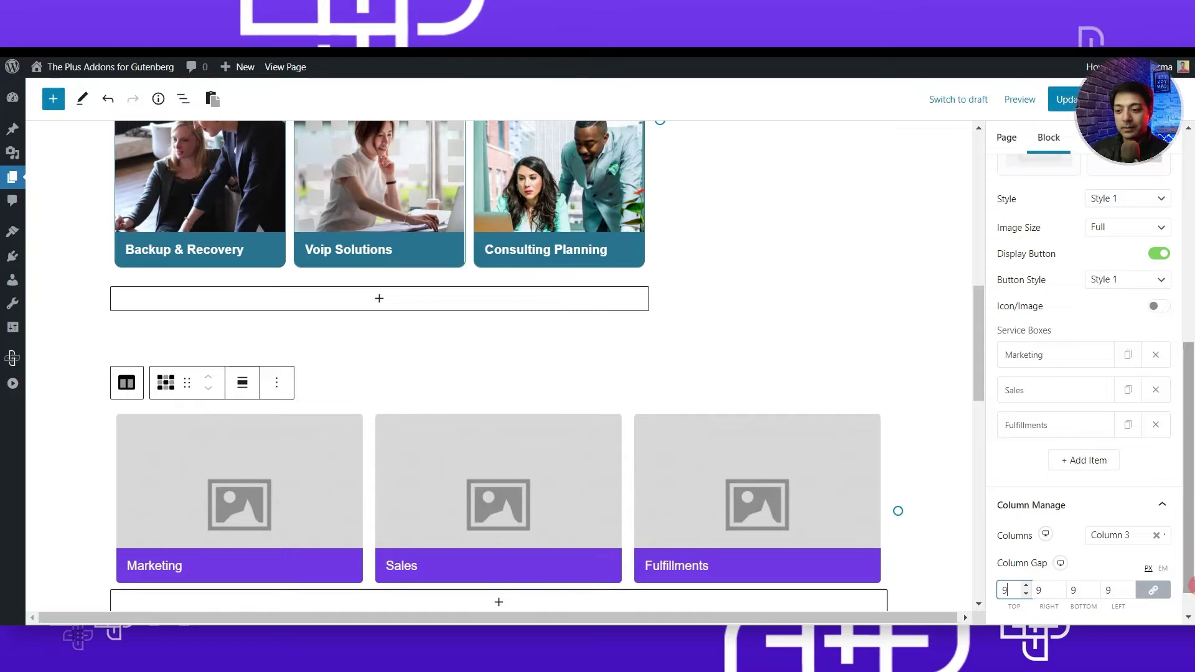
{"action": "key", "text": "Down"}
{"action": "key", "text": "Down"}
{"action": "key", "text": "Down"}
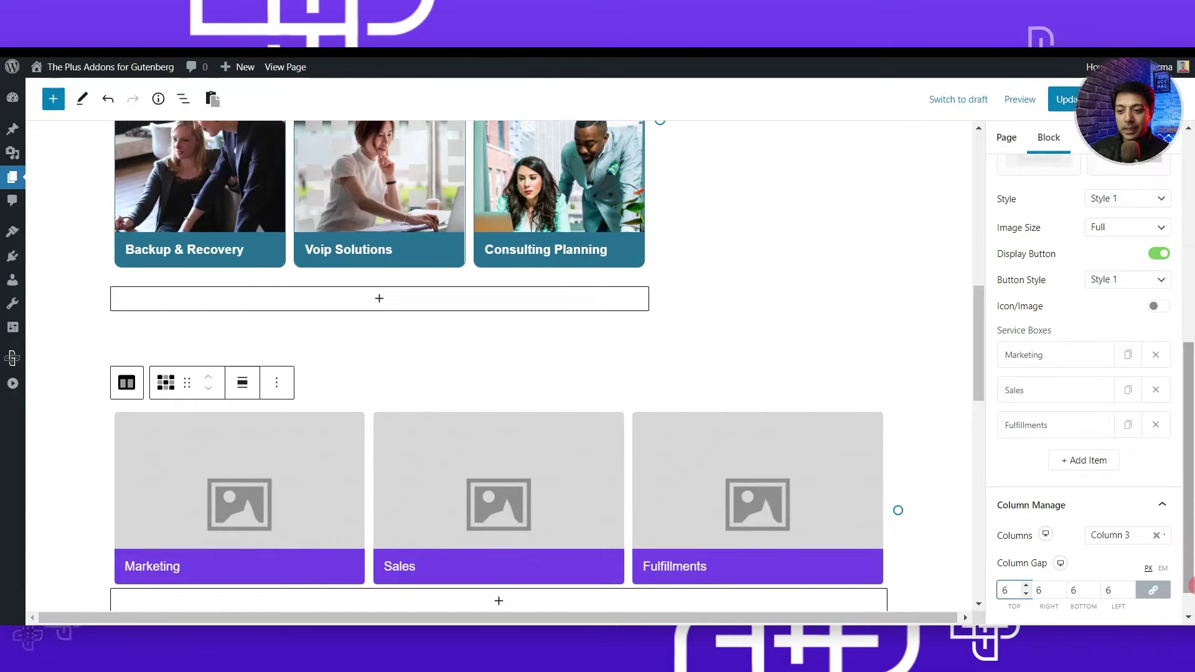
{"action": "scroll", "coordinate": [1079, 522], "scroll_direction": "up", "scroll_amount": 2}
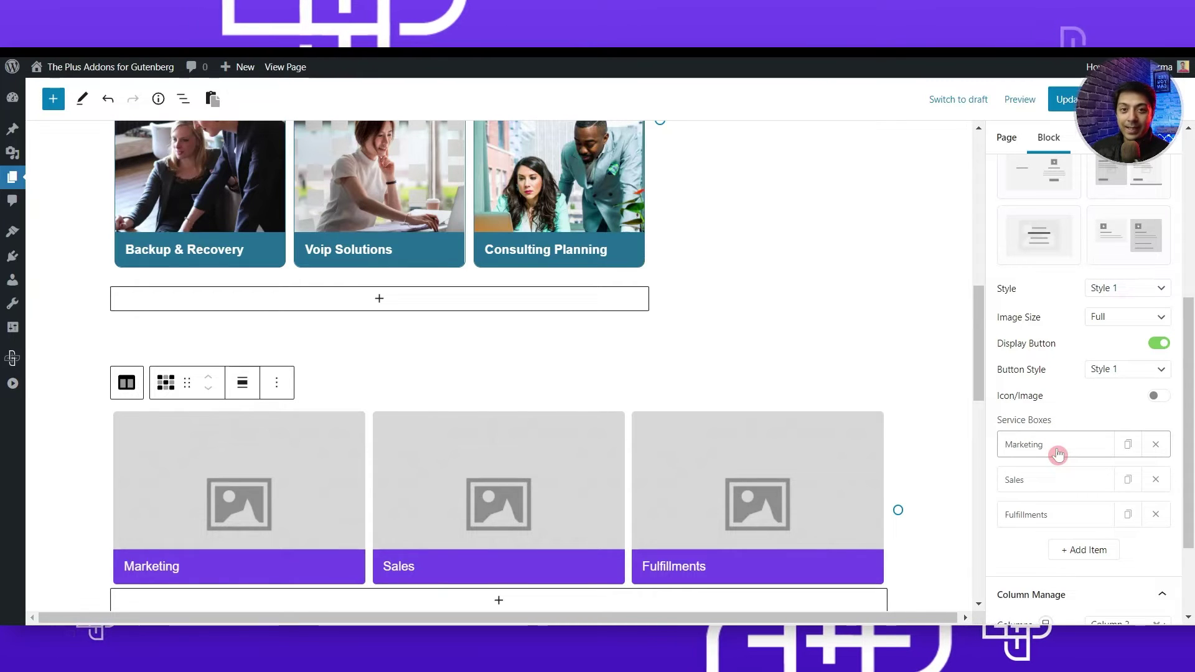
- Retitle the first box to Marketing Services with subtitle 'Lorem ipsum dolor siete amiete'
{"action": "left_click", "coordinate": [1022, 455]}
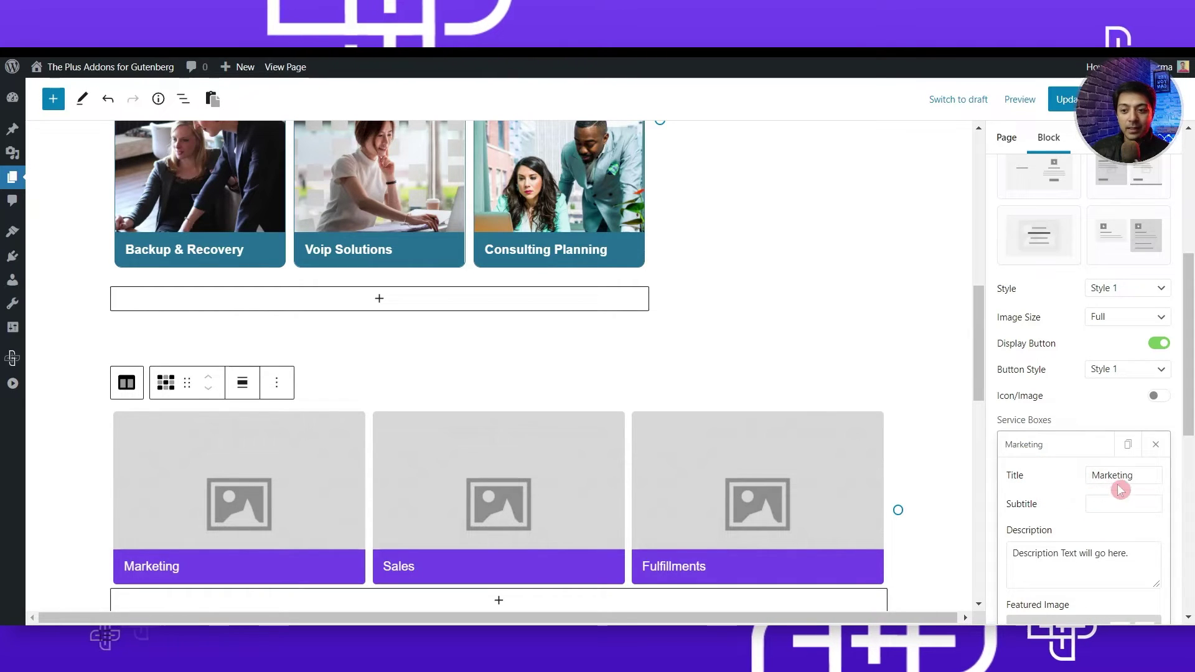
{"action": "key", "text": "Left"}
{"action": "key", "text": "Left"}
{"action": "key", "text": "Left"}
{"action": "key", "text": "Left"}
{"action": "key", "text": "Left"}
{"action": "key", "text": "Left"}
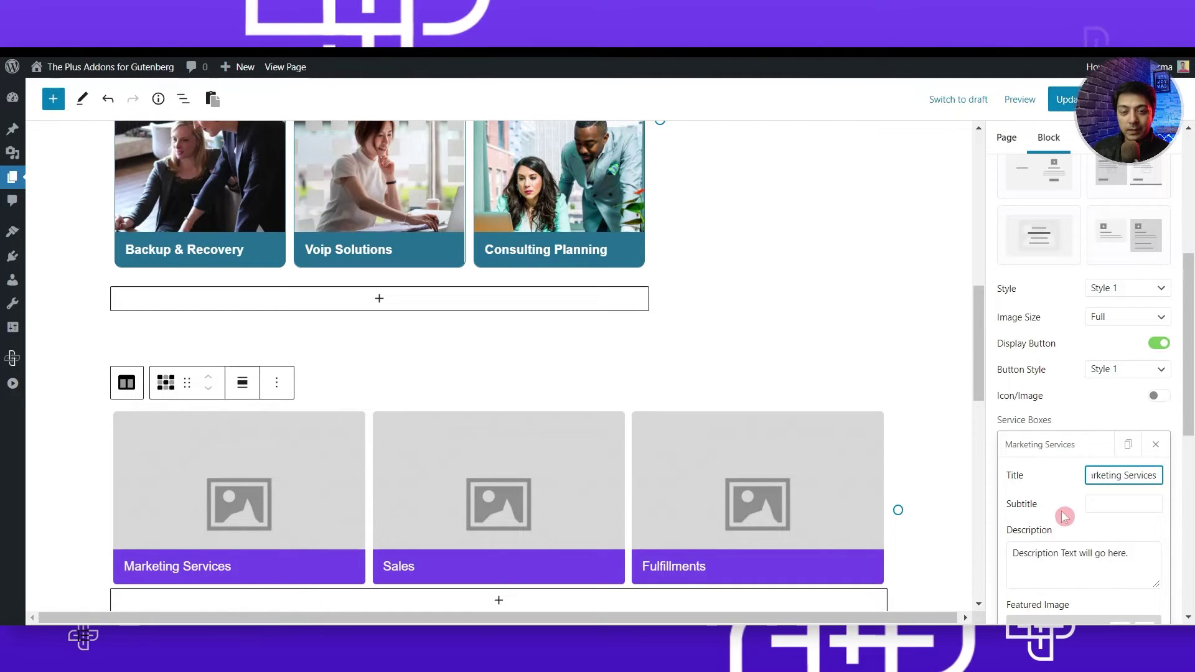
{"action": "left_click", "coordinate": [1107, 511]}
{"action": "type", "text": "Lorem ipsum dolor siete amiete"}
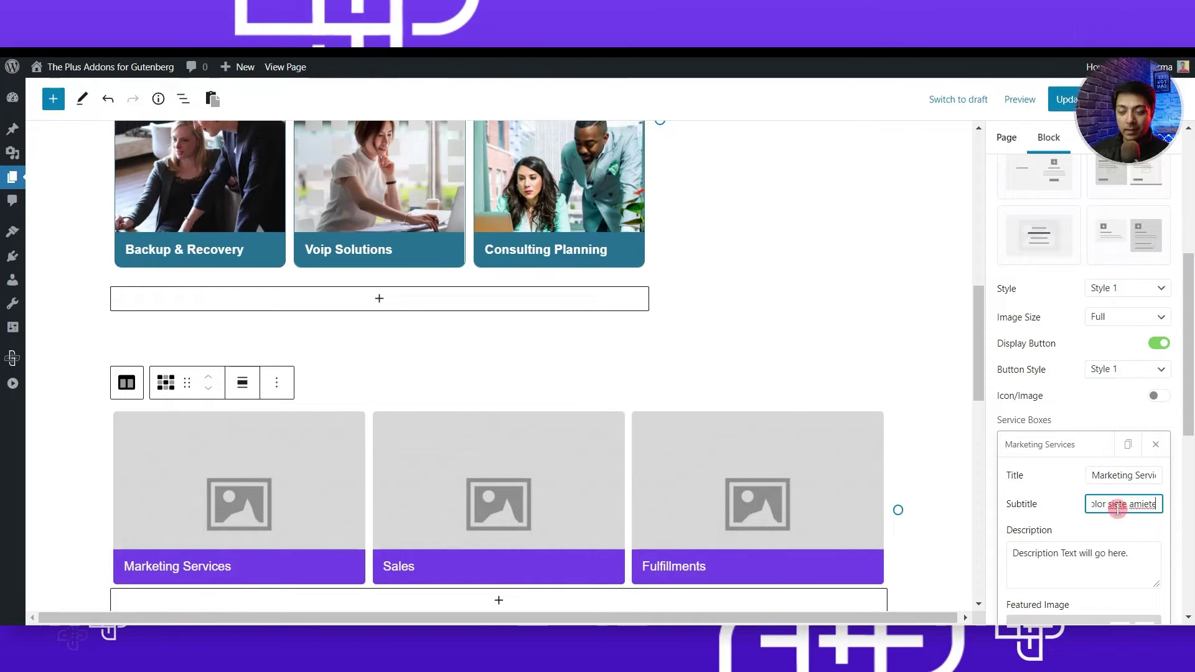
- Replace the Marketing Services placeholder description with the pasted cybersecurity paragraph
{"action": "mouse_move", "coordinate": [169, 554]}
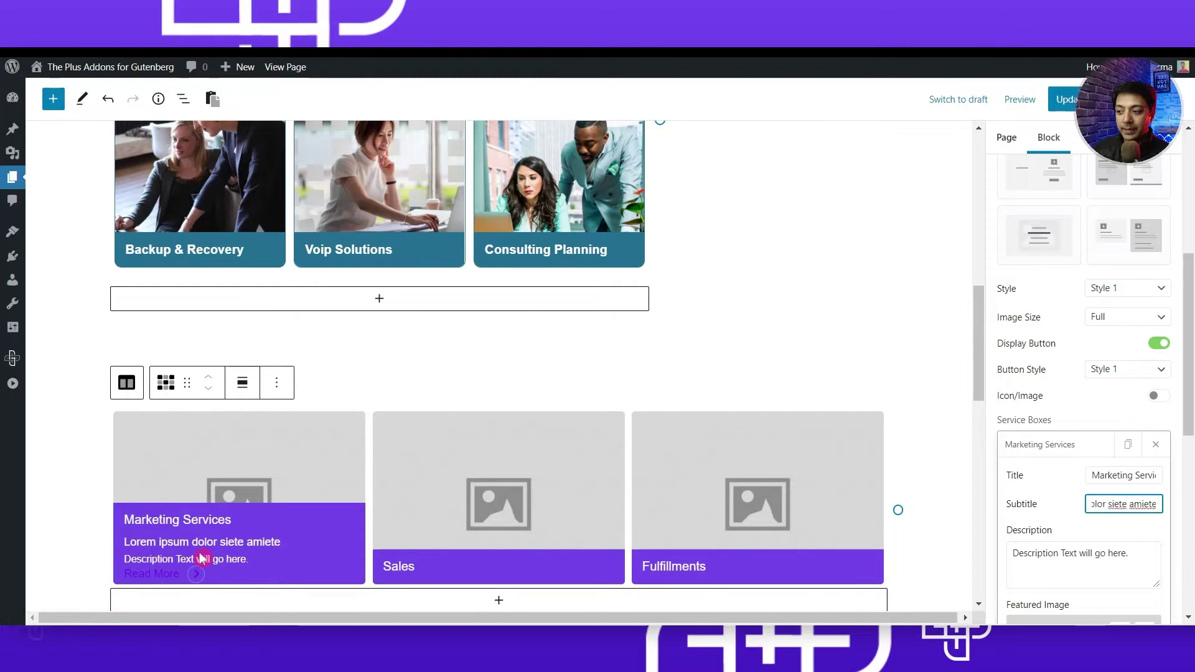
{"action": "scroll", "coordinate": [1047, 365], "scroll_direction": "down", "scroll_amount": 3}
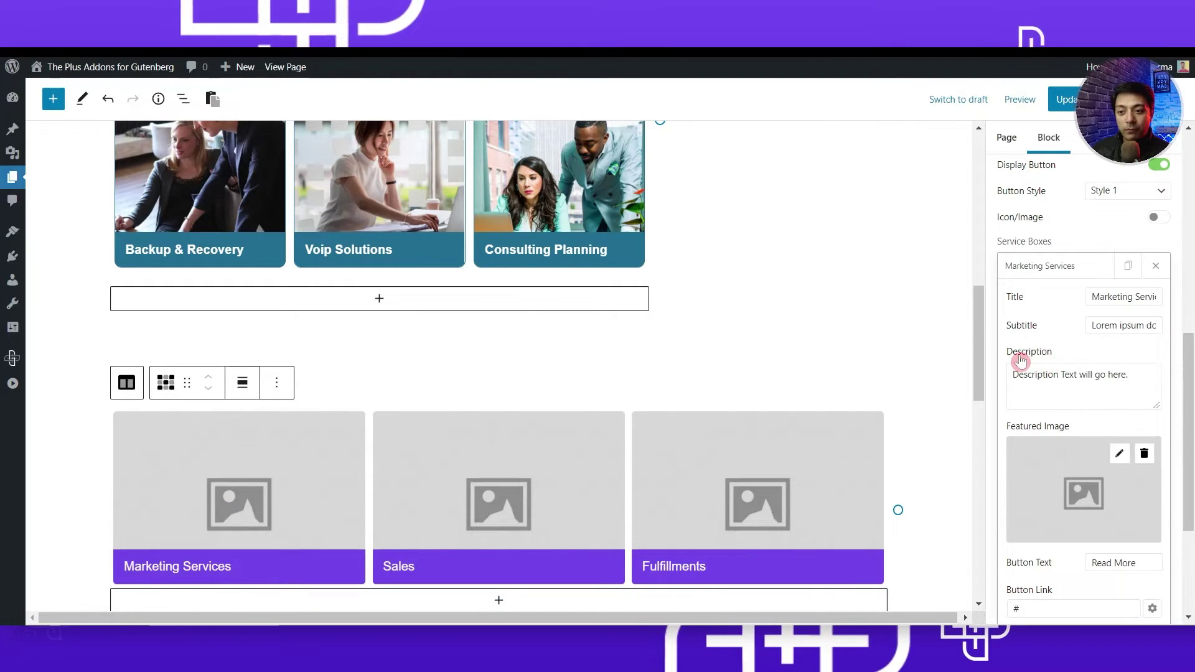
{"action": "triple_click", "coordinate": [1077, 387]}
{"action": "key", "text": "ctrl+v"}
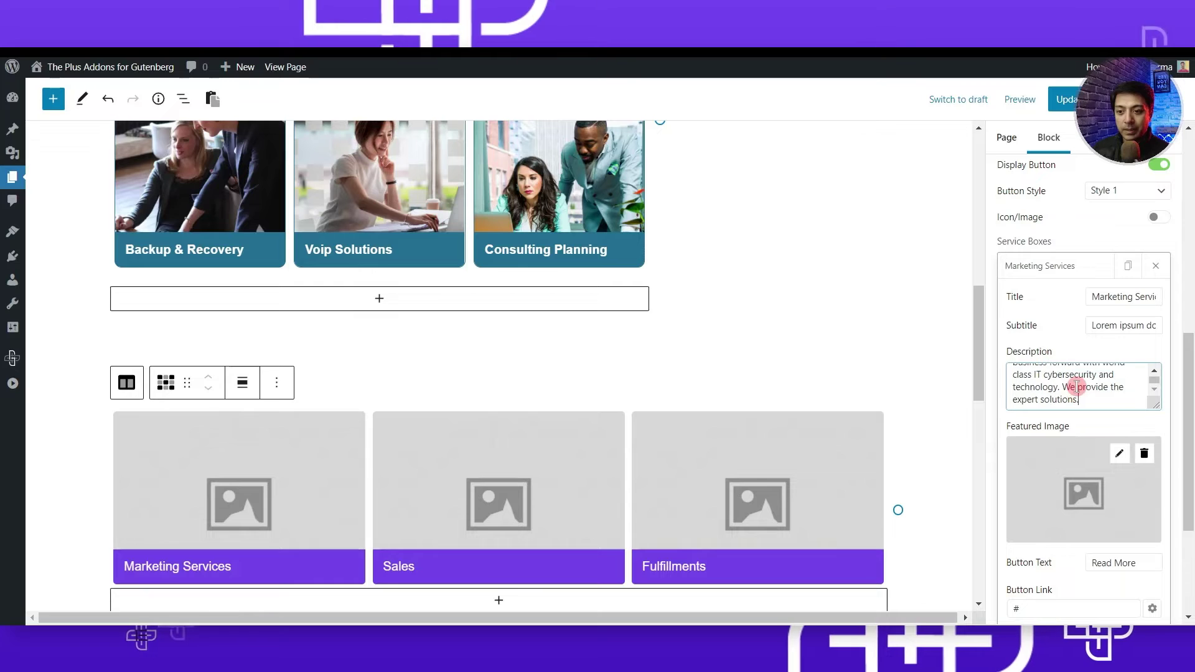
{"action": "mouse_move", "coordinate": [238, 467]}
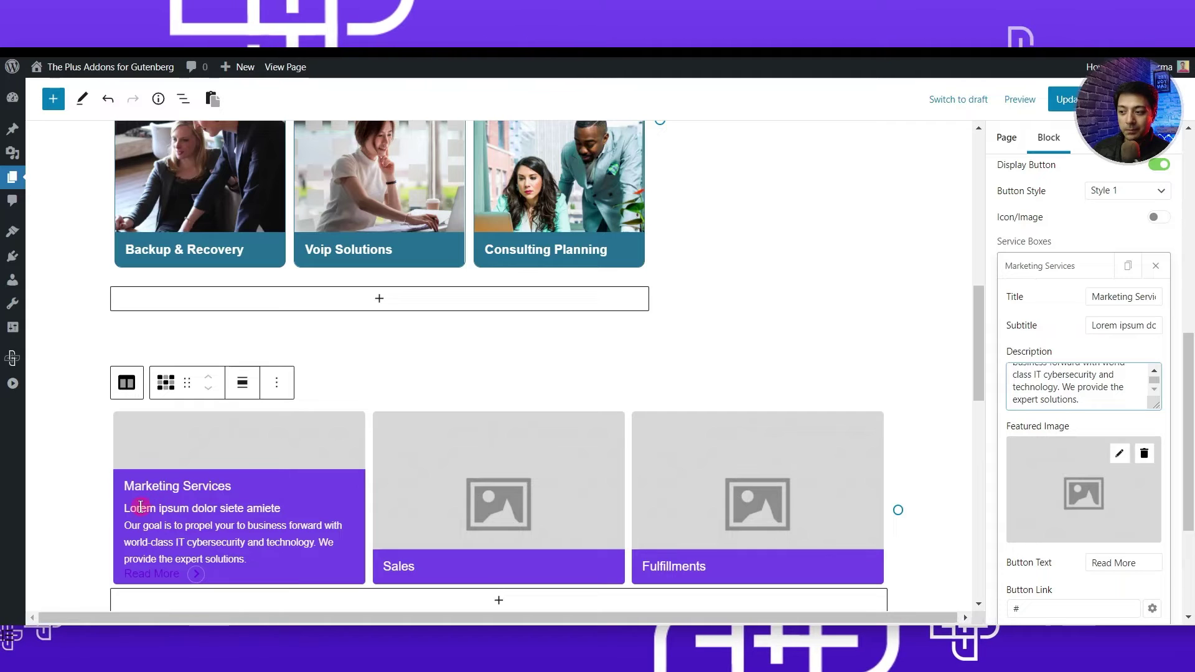
- Make service6 the Marketing Services featured image and delete the Sales box
{"action": "left_click", "coordinate": [1120, 455]}
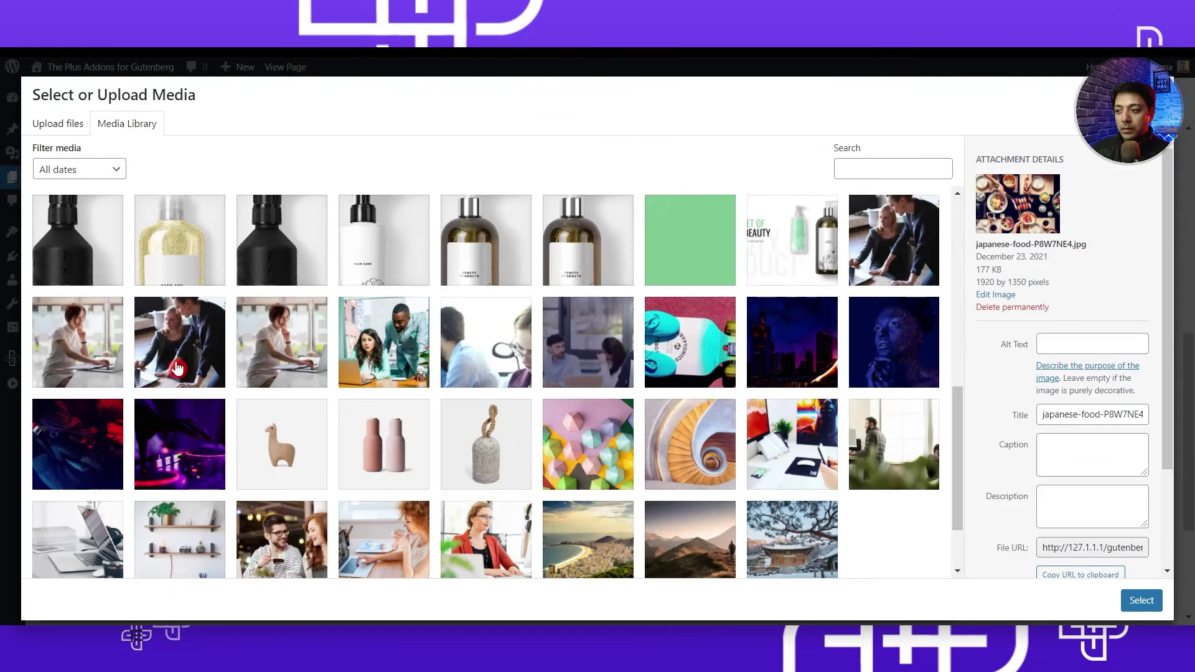
{"action": "left_click", "coordinate": [180, 342]}
{"action": "left_click", "coordinate": [1131, 598]}
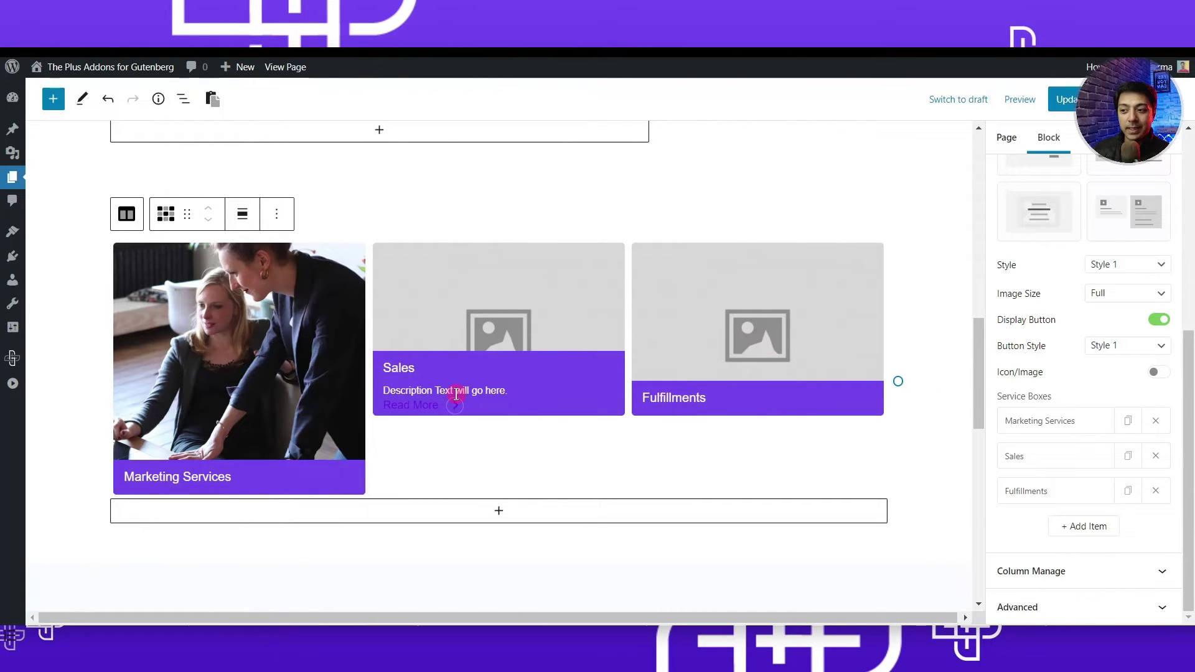
{"action": "left_click", "coordinate": [1155, 456]}
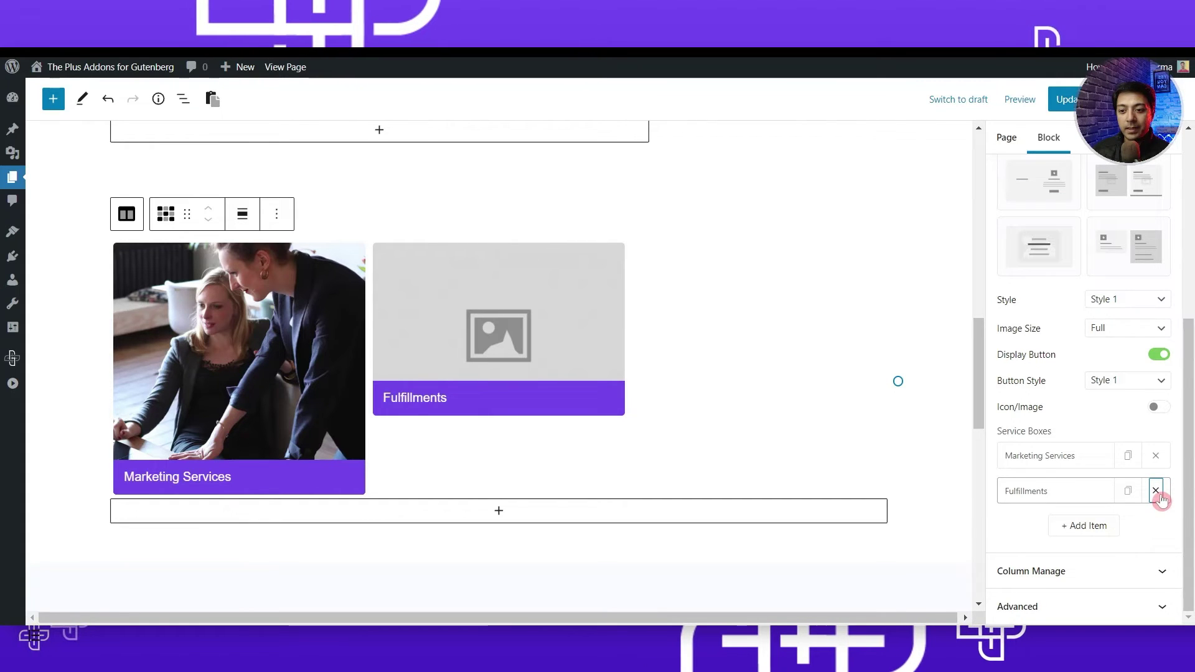
- Delete the Fulfillments box and duplicate Marketing Services twice
{"action": "left_click", "coordinate": [1155, 491]}
{"action": "left_click", "coordinate": [1128, 492]}
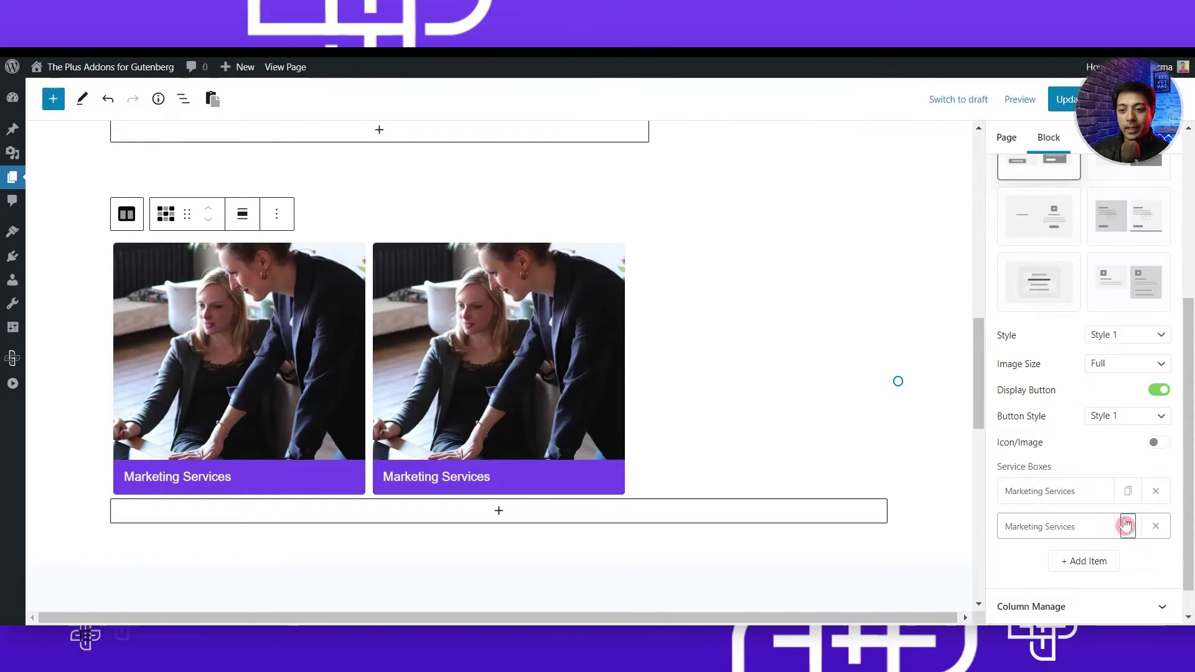
{"action": "left_click", "coordinate": [1127, 526]}
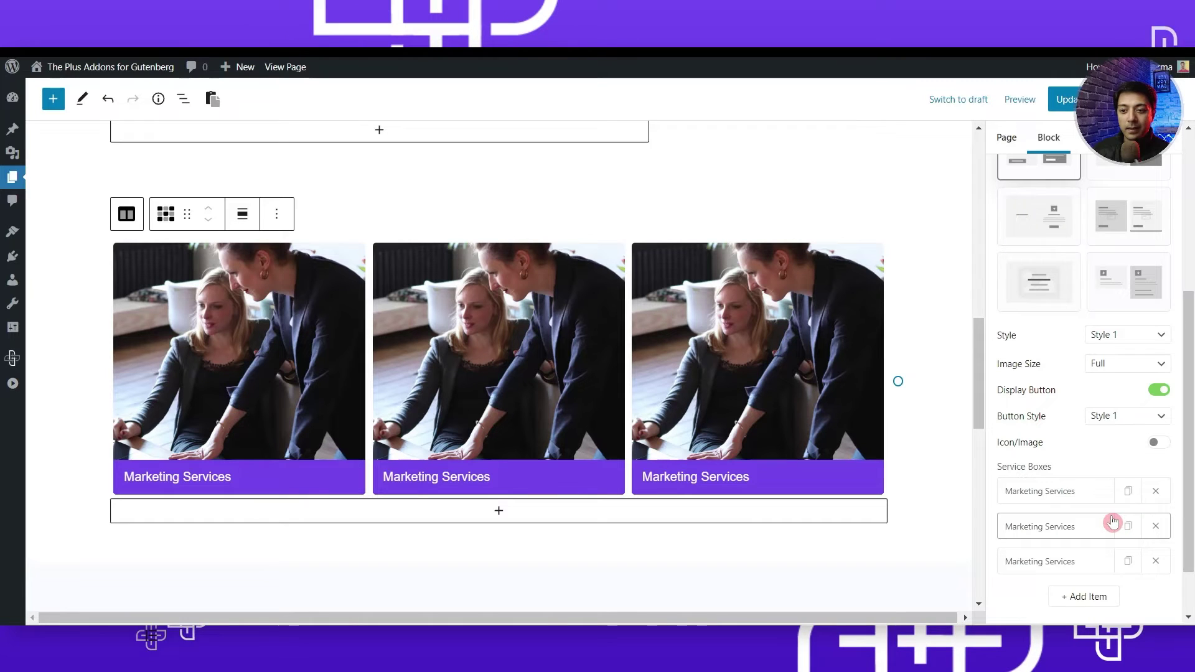
{"action": "scroll", "coordinate": [1058, 525], "scroll_direction": "down", "scroll_amount": 1}
- Rename the second box to Design Services and give it the meeting photo
{"action": "left_click", "coordinate": [1043, 458]}
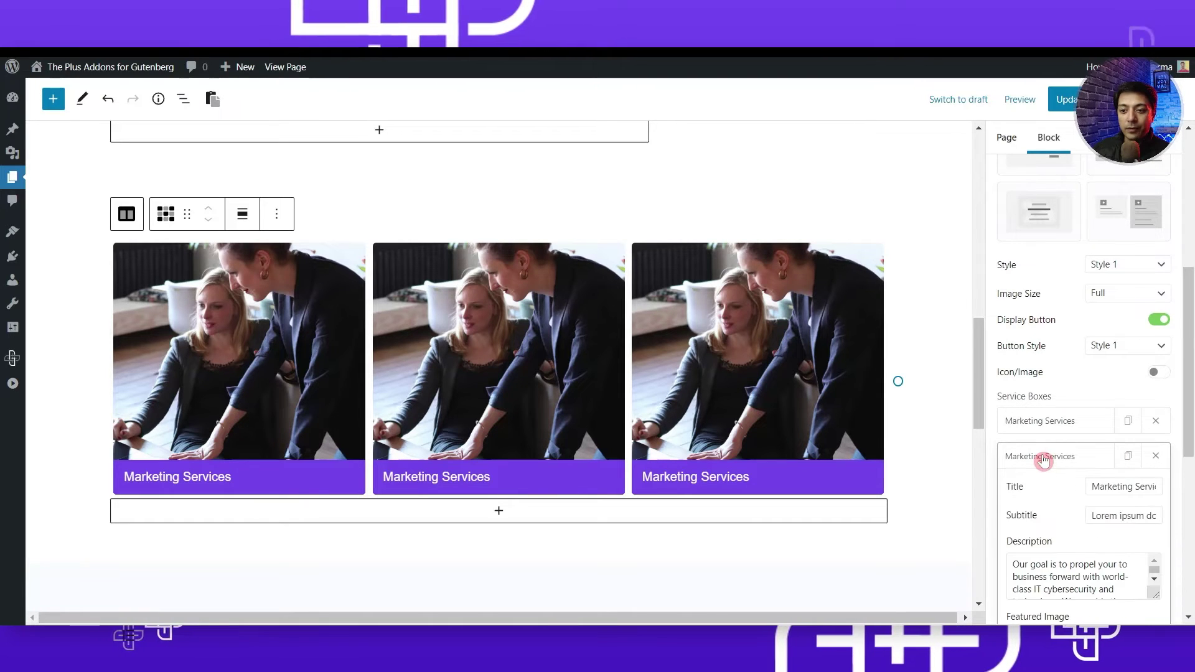
{"action": "double_click", "coordinate": [1103, 485]}
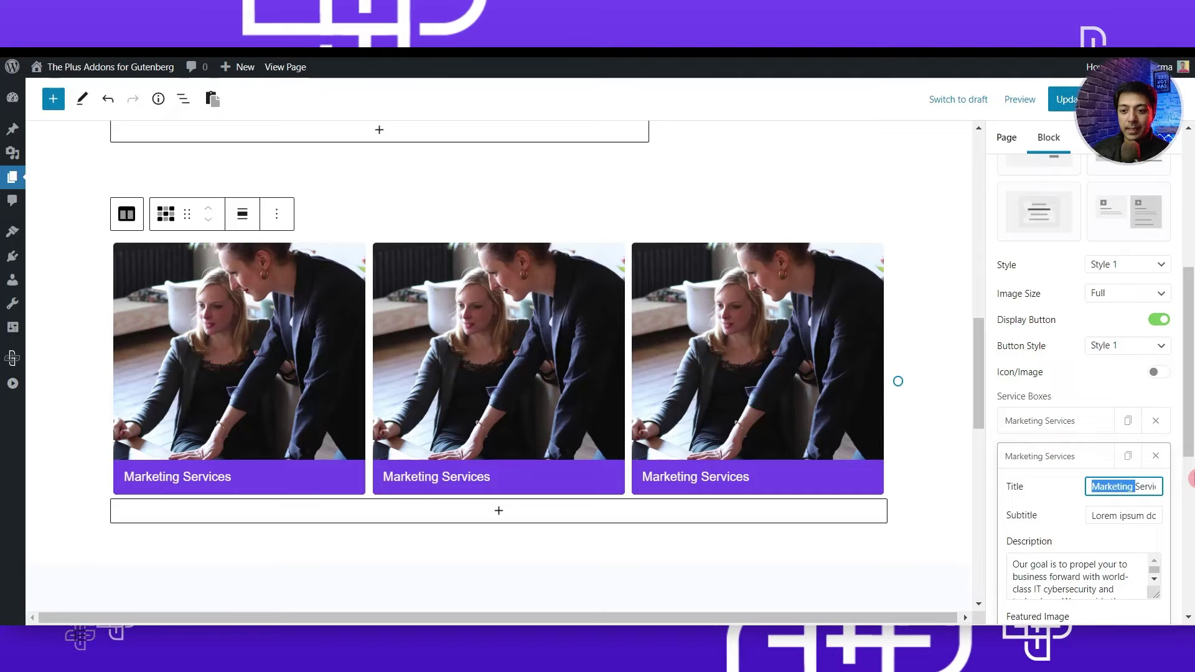
{"action": "type", "text": "Design"}
{"action": "left_click", "coordinate": [1048, 466]}
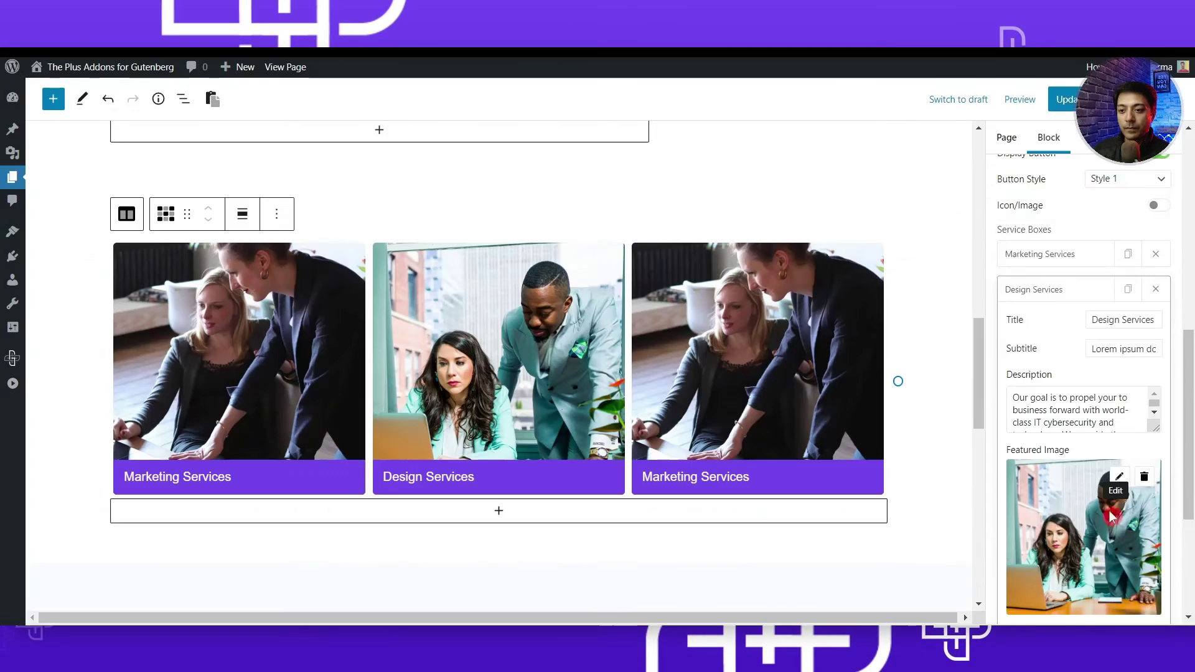
{"action": "left_click", "coordinate": [1045, 286]}
{"action": "left_click", "coordinate": [1045, 493]}
- Bring up the third service box's settings for editing
{"action": "left_click", "coordinate": [1027, 329]}
{"action": "left_click", "coordinate": [1027, 330]}
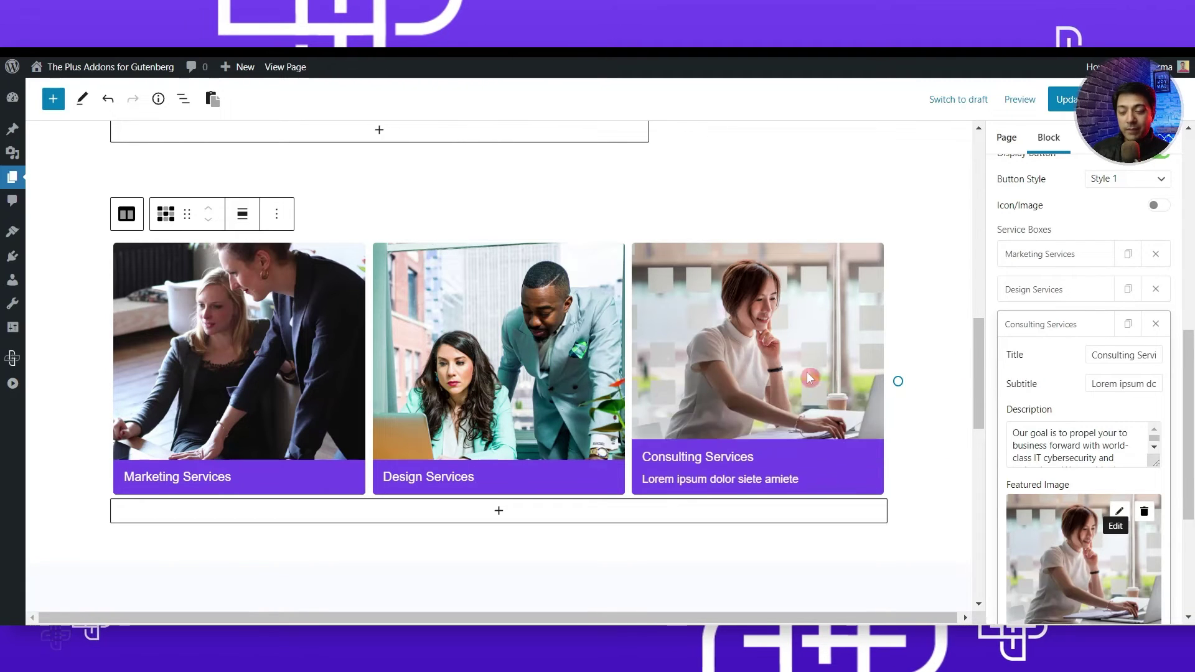
{"action": "mouse_move", "coordinate": [714, 362]}
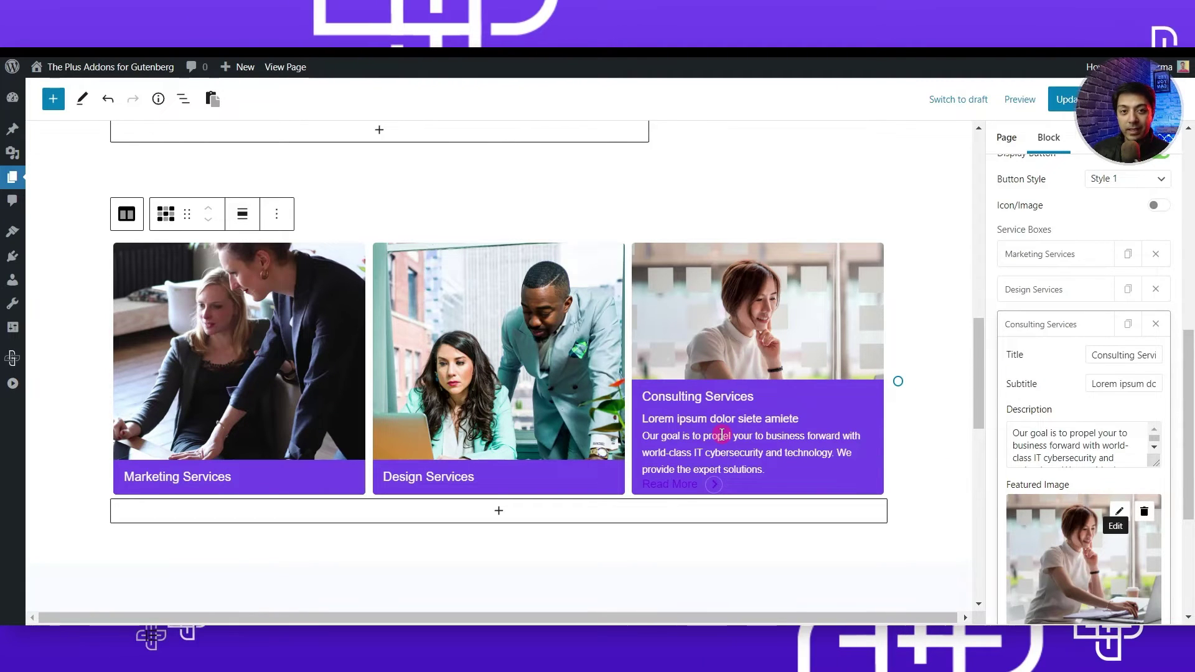
{"action": "left_click_drag", "start_coordinate": [1189, 512], "coordinate": [1191, 314]}
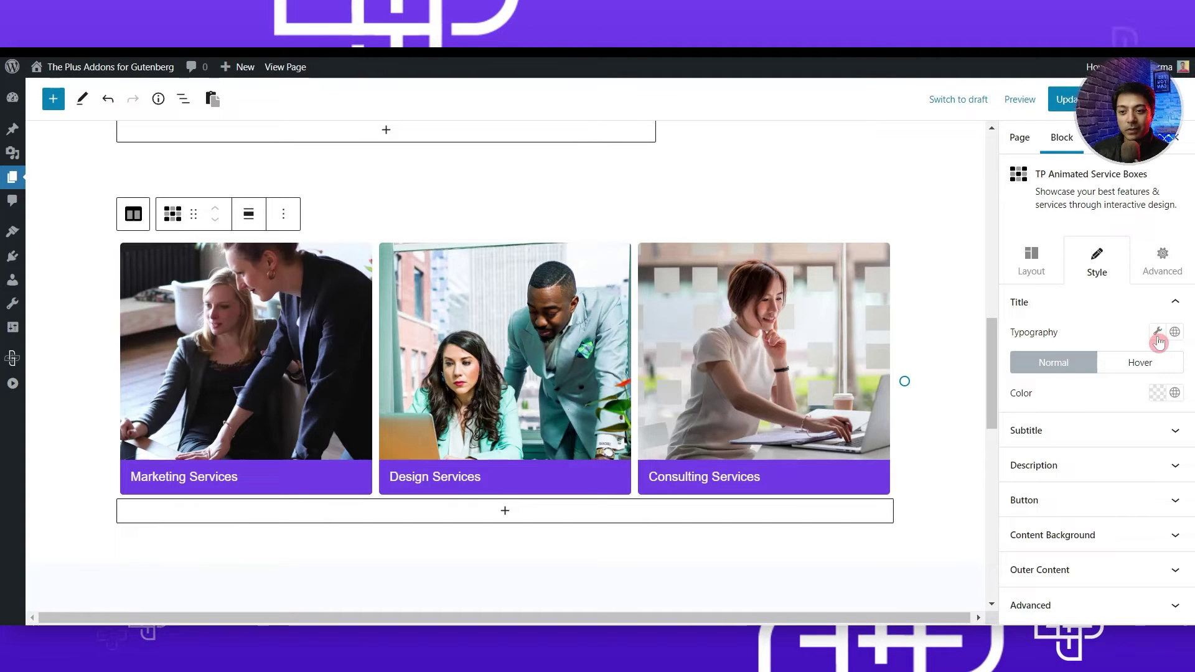
- Set the service title typography to 25 px font size and weight 600
{"action": "left_click", "coordinate": [1158, 333]}
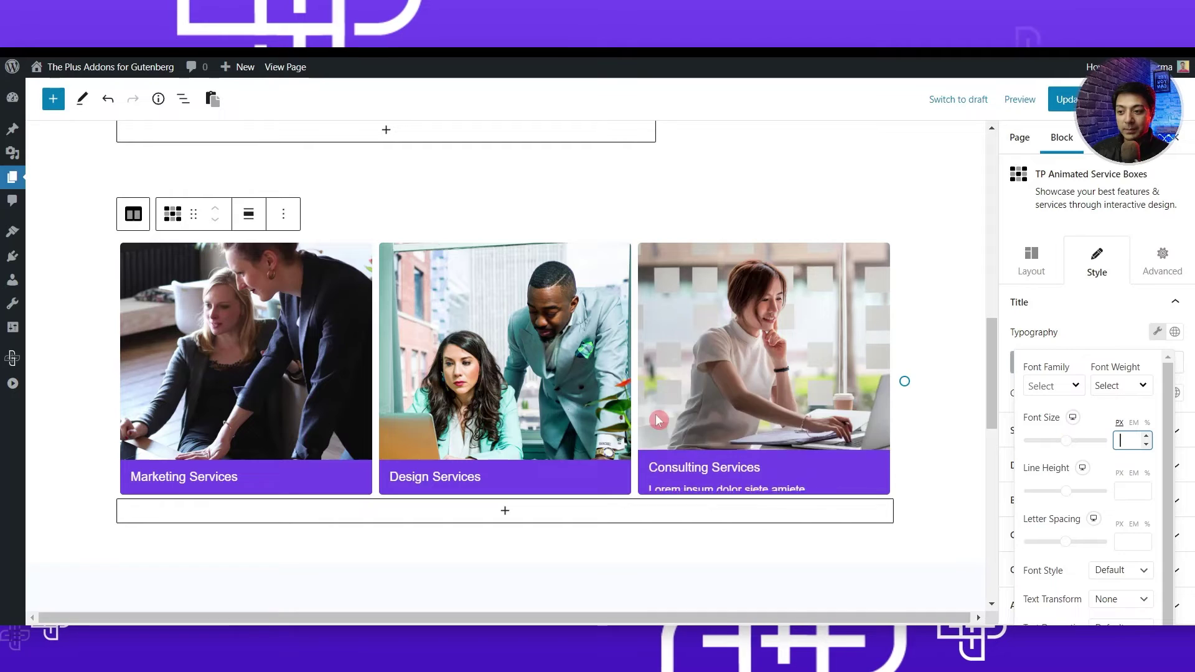
{"action": "mouse_move", "coordinate": [676, 429]}
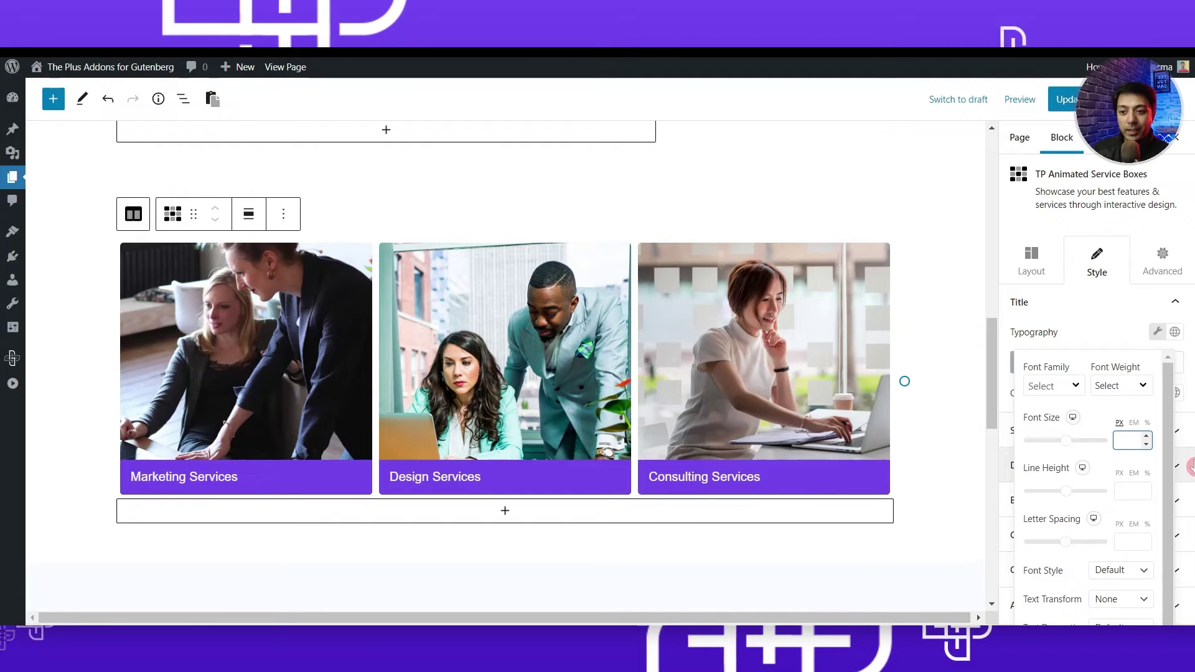
{"action": "type", "text": "25"}
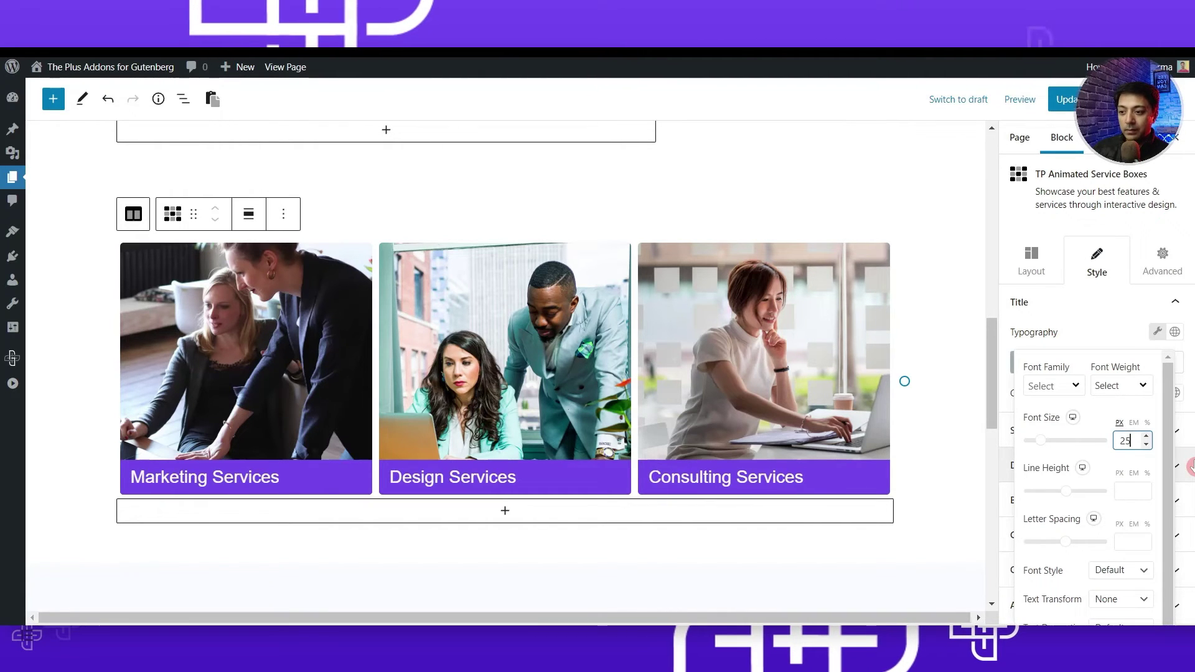
{"action": "left_click", "coordinate": [1117, 386]}
{"action": "left_click", "coordinate": [1114, 559]}
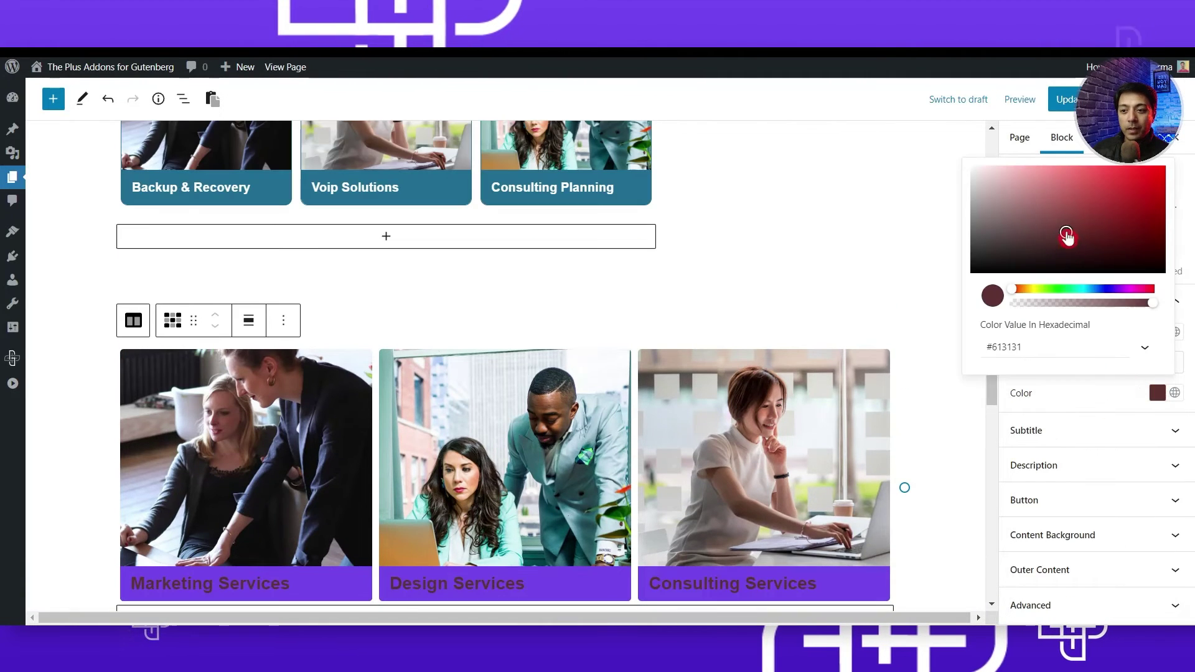
- Make the service titles white (#ffffff)
{"action": "left_click_drag", "start_coordinate": [1066, 234], "coordinate": [970, 166]}
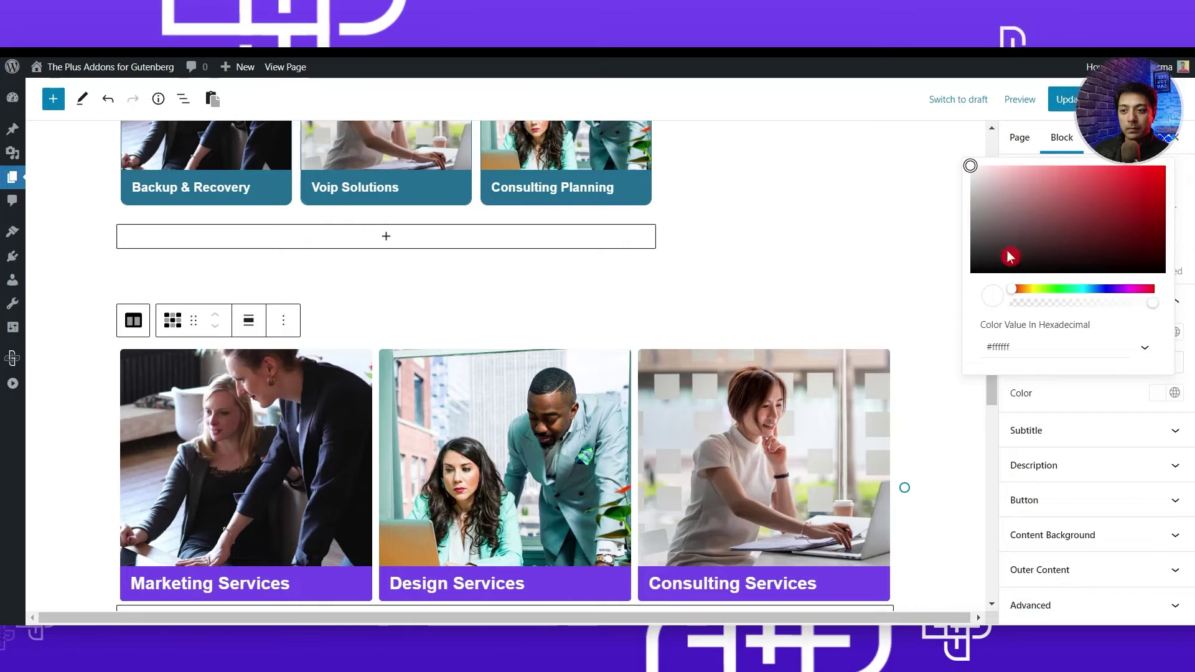
{"action": "left_click", "coordinate": [1095, 396]}
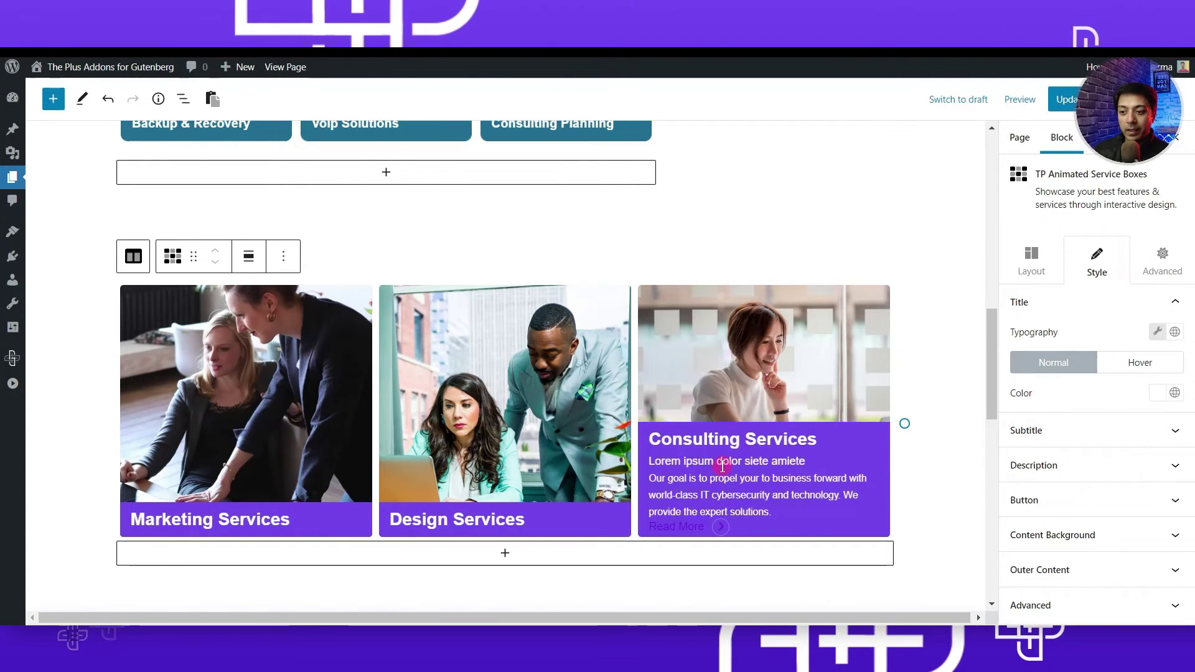
{"action": "left_click", "coordinate": [1058, 431]}
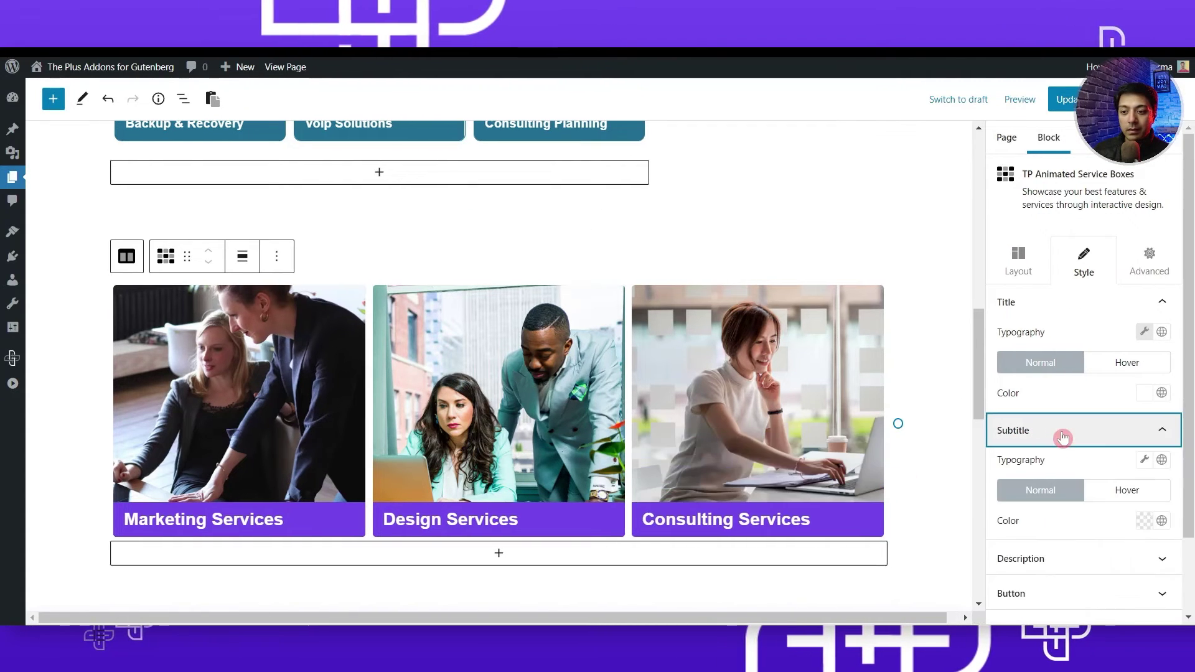
- Set the subtitle typography to 15 px font size in italic style
{"action": "left_click", "coordinate": [1144, 461]}
{"action": "left_click", "coordinate": [1132, 240]}
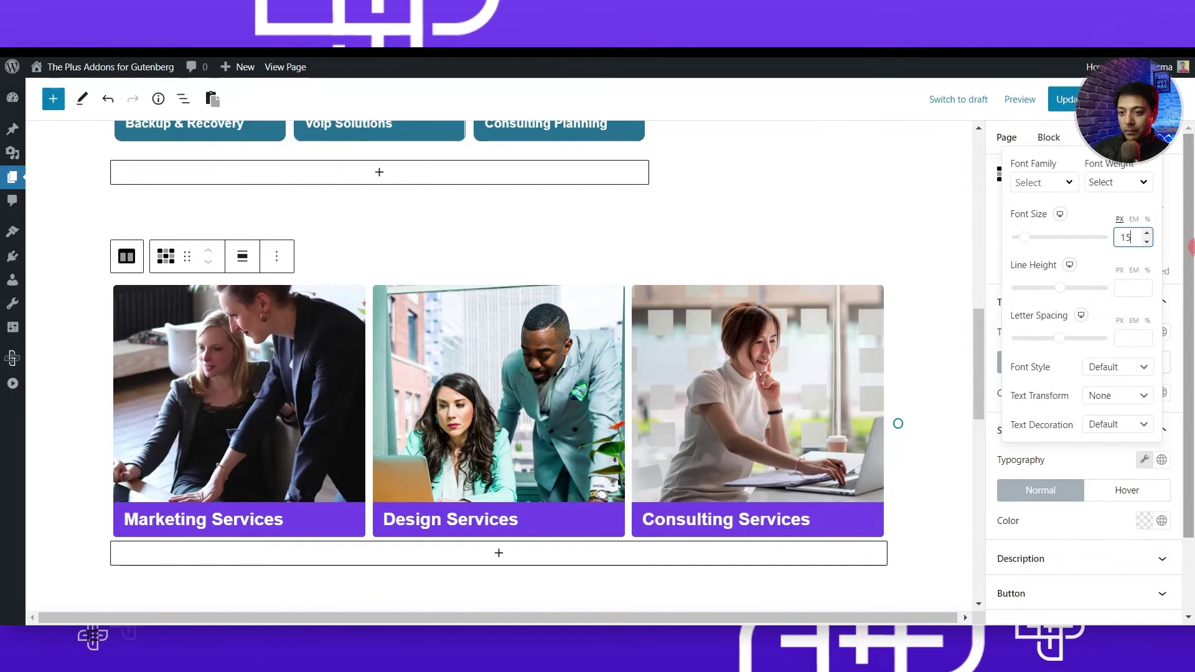
{"action": "mouse_move", "coordinate": [806, 399]}
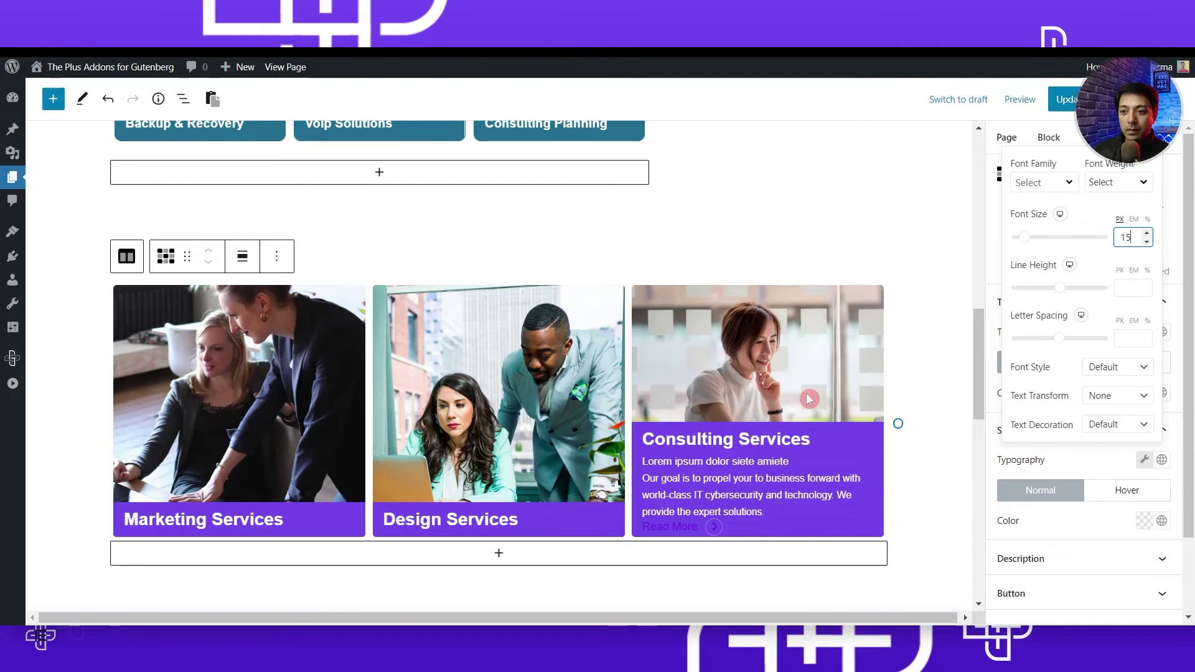
{"action": "left_click", "coordinate": [1117, 367]}
{"action": "left_click", "coordinate": [1102, 438]}
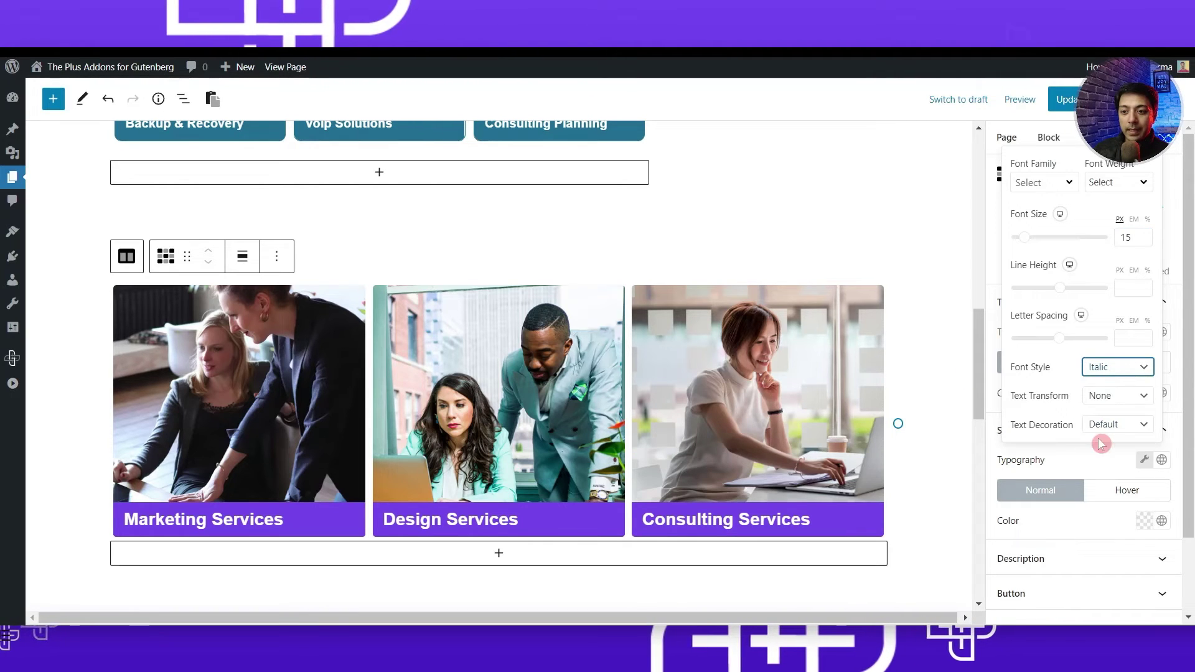
{"action": "left_click", "coordinate": [1031, 476]}
- Make the subtitles white (#ffffff)
{"action": "left_click", "coordinate": [1144, 520]}
{"action": "left_click_drag", "start_coordinate": [1083, 397], "coordinate": [952, 293]}
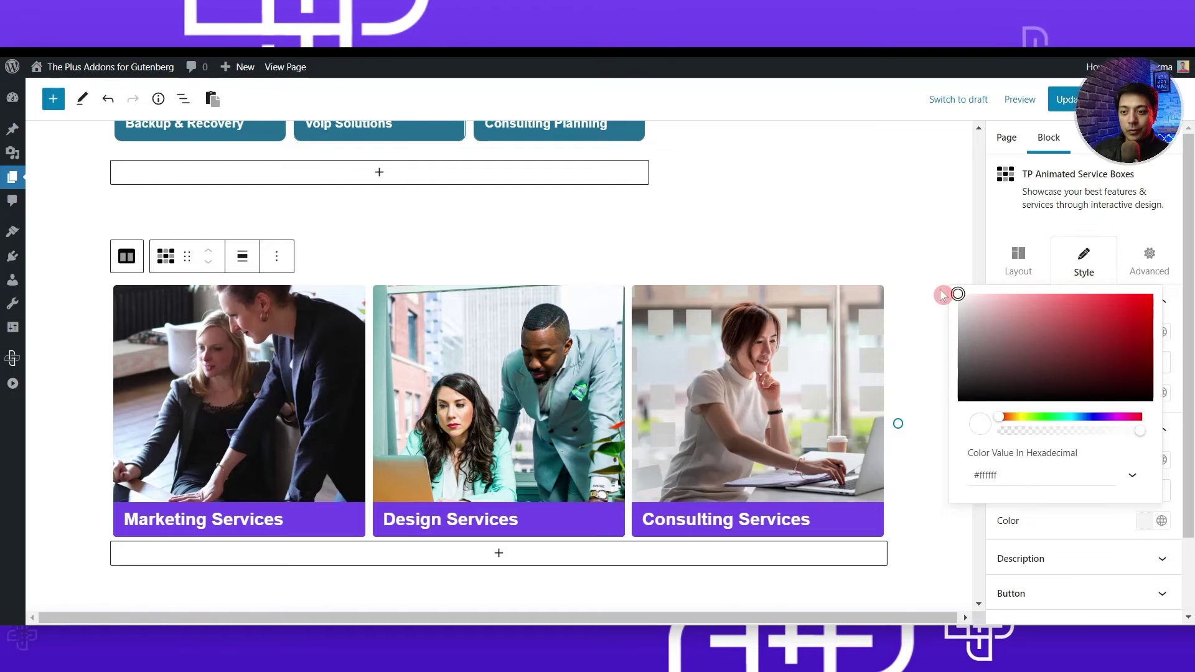
{"action": "left_click", "coordinate": [1050, 538]}
{"action": "scroll", "coordinate": [1048, 528], "scroll_direction": "down", "scroll_amount": 2}
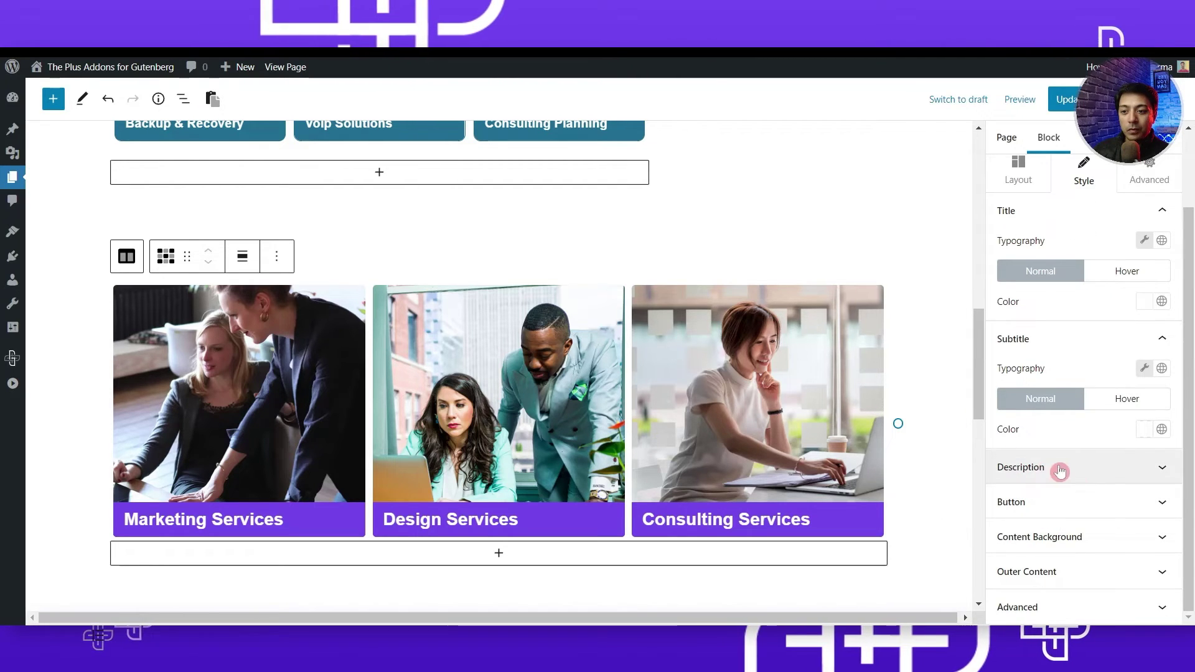
{"action": "left_click", "coordinate": [1098, 471]}
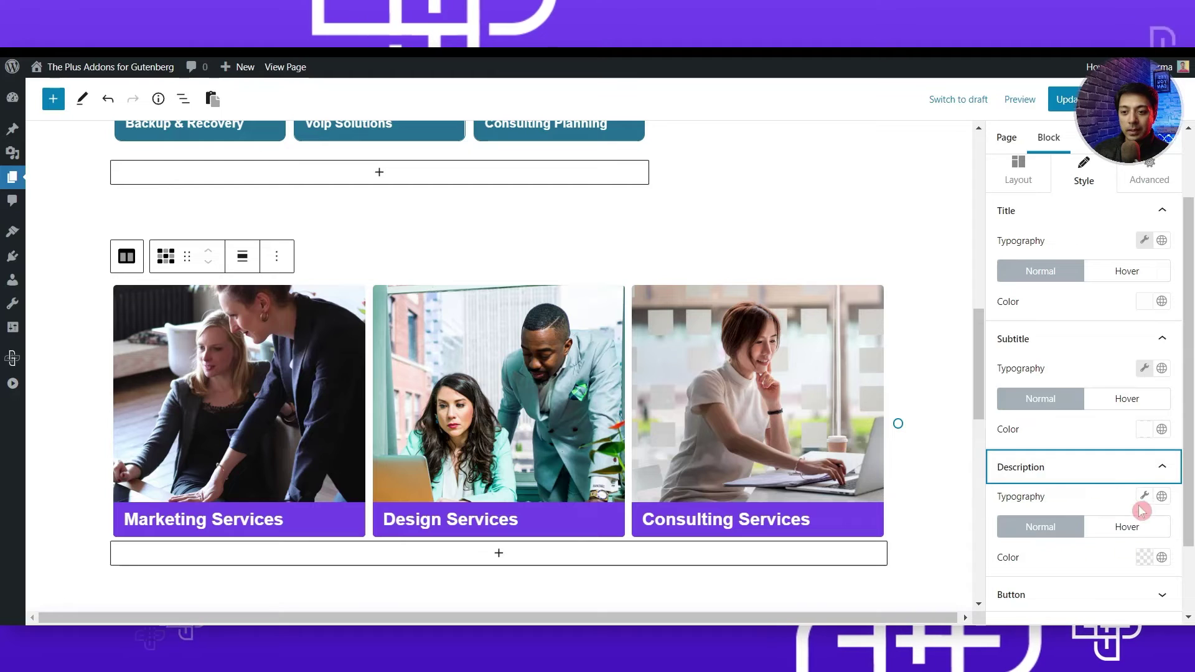
- Set the description font size to 17 px
{"action": "left_click", "coordinate": [1143, 496]}
{"action": "left_click", "coordinate": [1127, 275]}
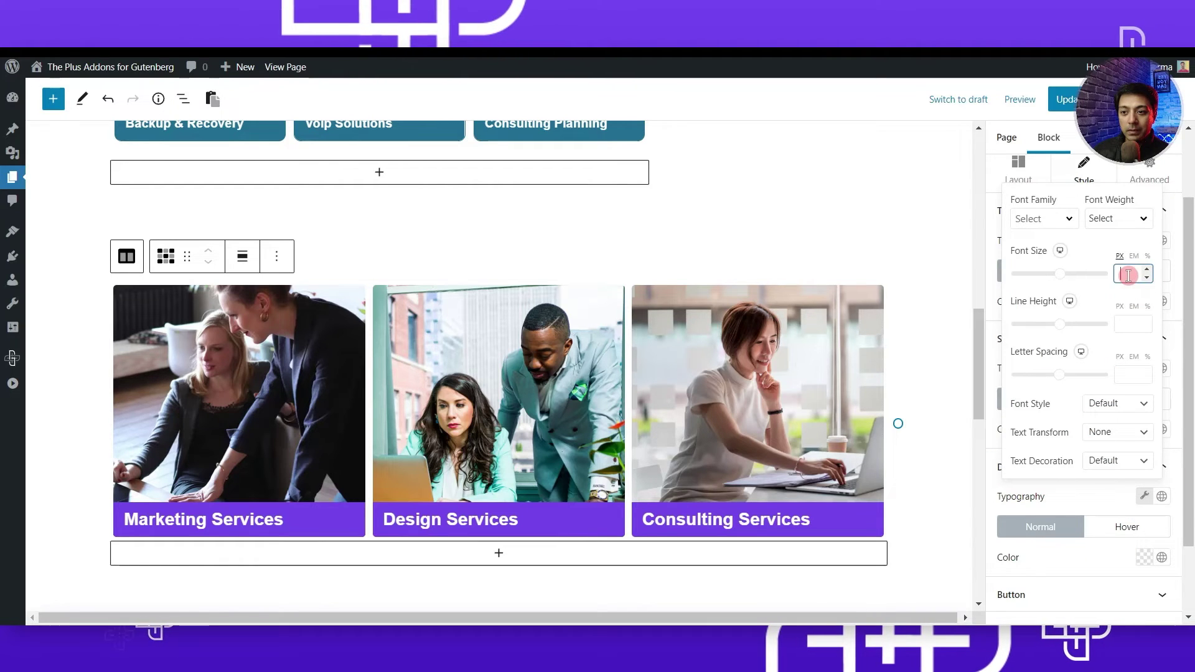
{"action": "mouse_move", "coordinate": [786, 420]}
{"action": "type", "text": "17"}
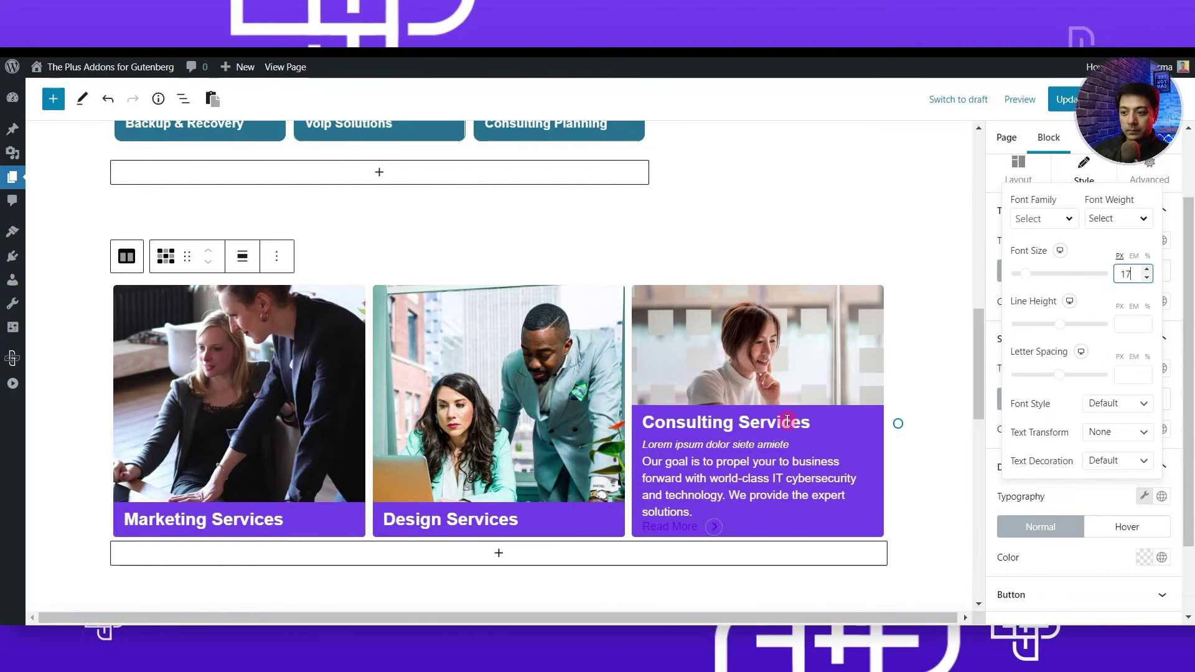
{"action": "left_click", "coordinate": [1058, 498]}
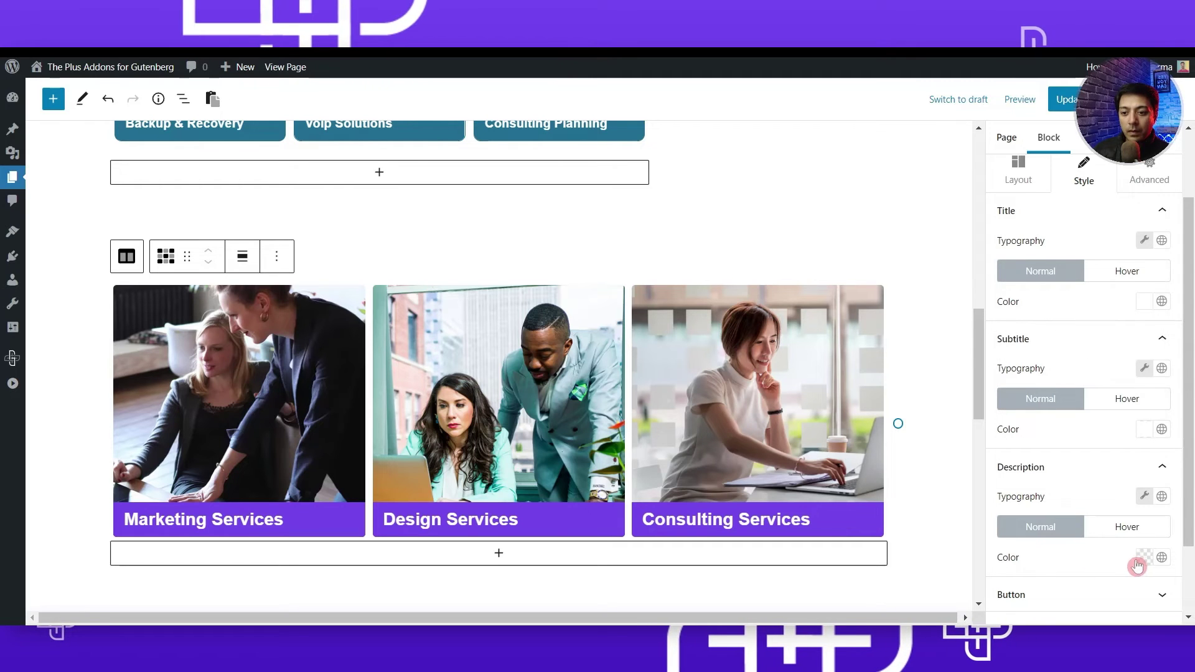
- Make the descriptions white (#ffffff)
{"action": "left_click", "coordinate": [1143, 556]}
{"action": "left_click_drag", "start_coordinate": [977, 347], "coordinate": [956, 329]}
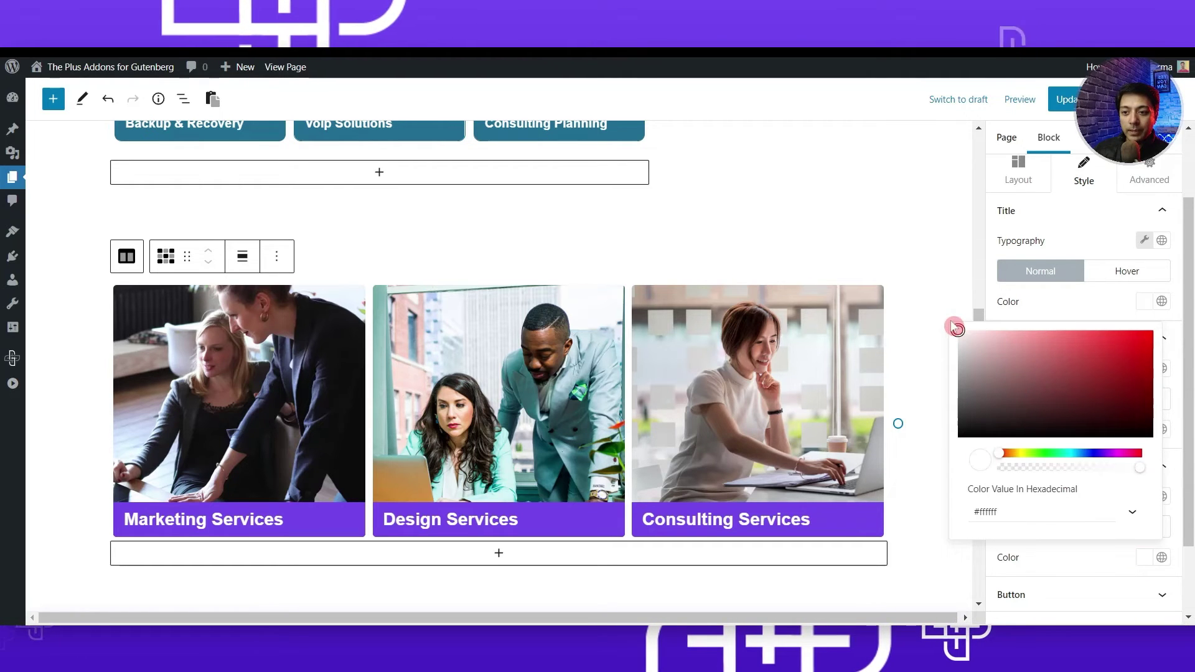
{"action": "left_click", "coordinate": [1107, 581]}
{"action": "scroll", "coordinate": [1088, 429], "scroll_direction": "down", "scroll_amount": 2}
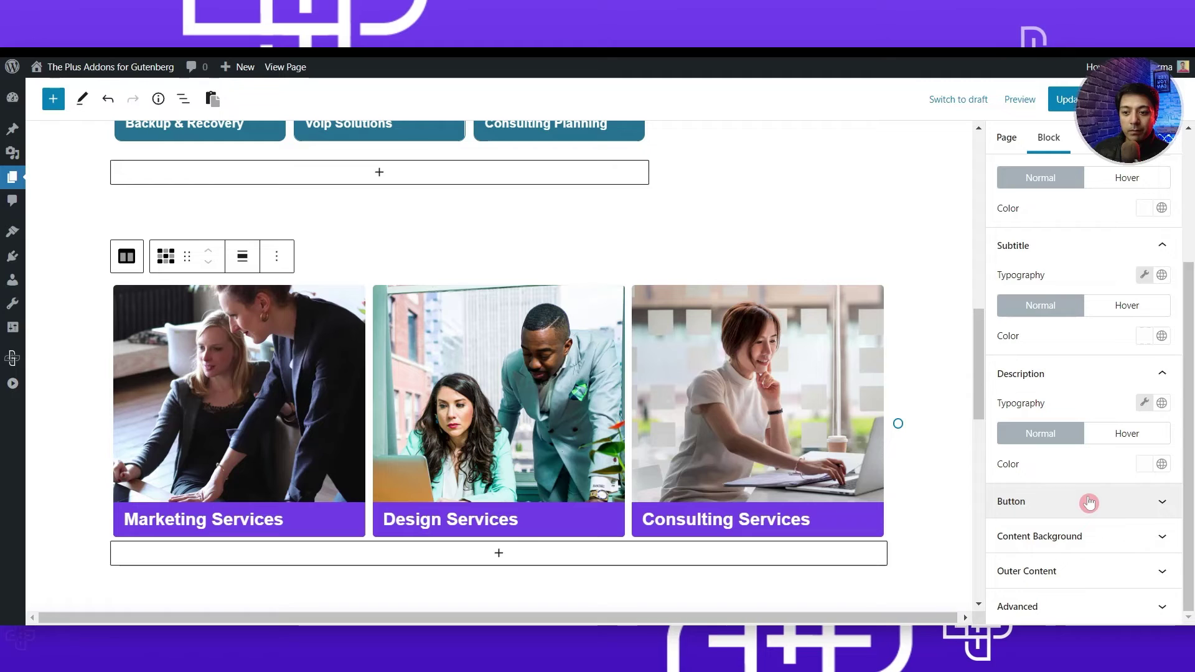
- Make the Read More buttons white (#ffffff)
{"action": "left_click", "coordinate": [1088, 503]}
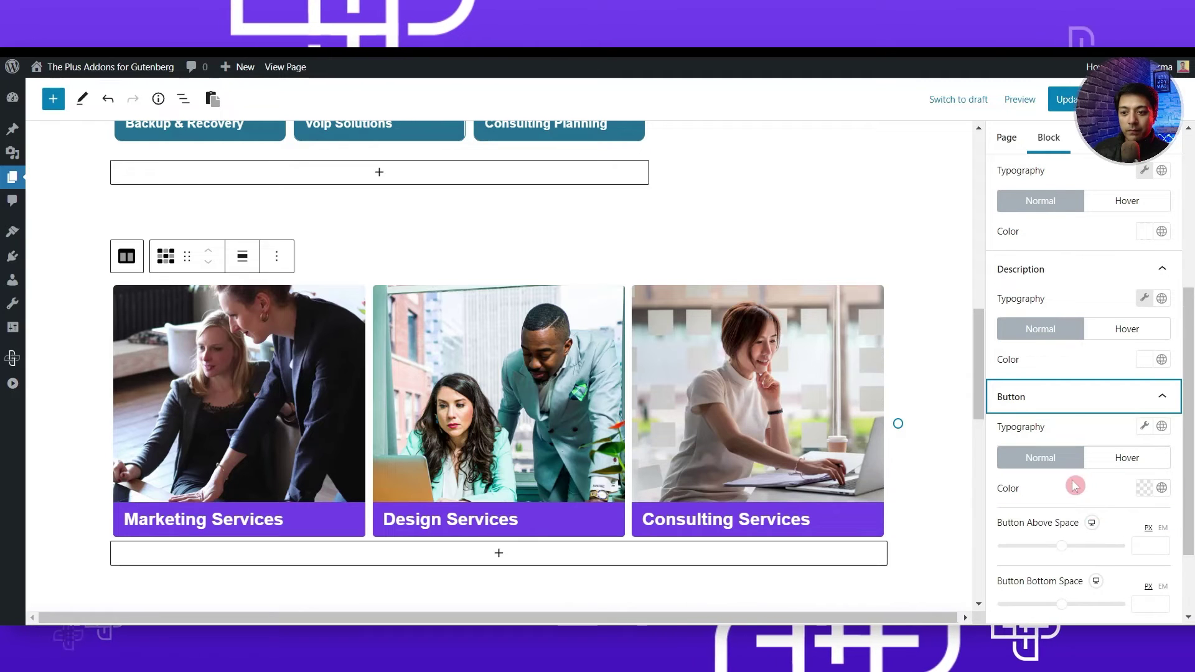
{"action": "left_click", "coordinate": [1144, 488]}
{"action": "left_click_drag", "start_coordinate": [1054, 349], "coordinate": [951, 266]}
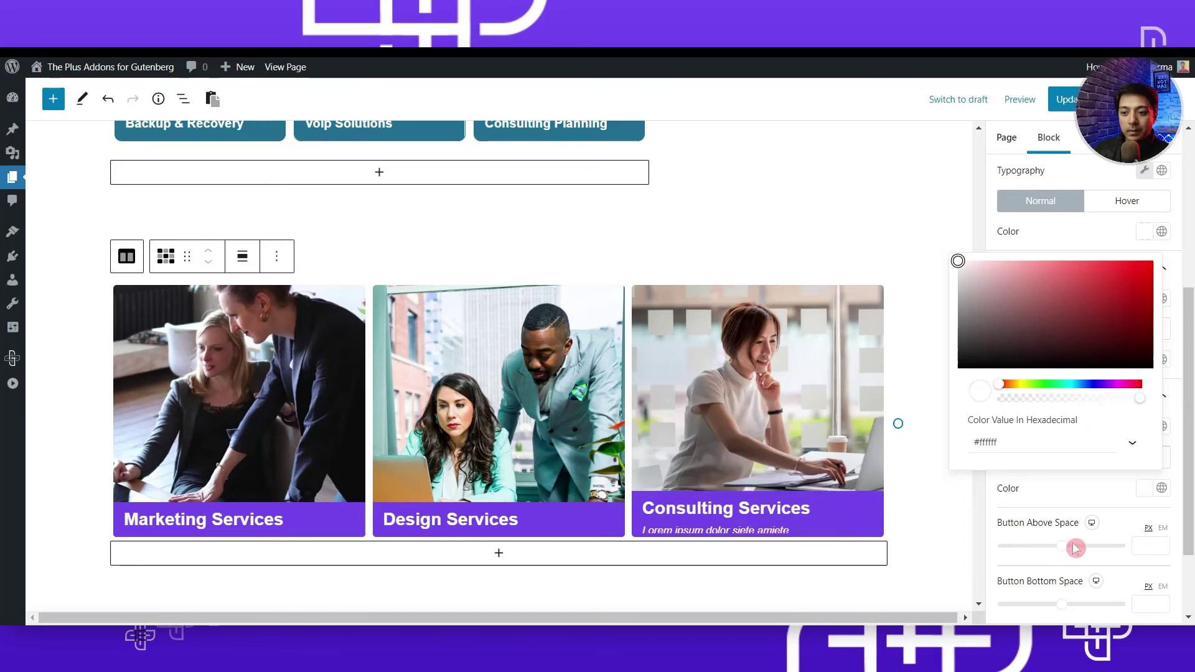
{"action": "left_click", "coordinate": [1069, 498]}
- Give the buttons 15 px Above Space and 15 px Bottom Space
{"action": "scroll", "coordinate": [1058, 498], "scroll_direction": "down", "scroll_amount": 1}
{"action": "left_click", "coordinate": [1144, 463]}
{"action": "type", "text": "15"}
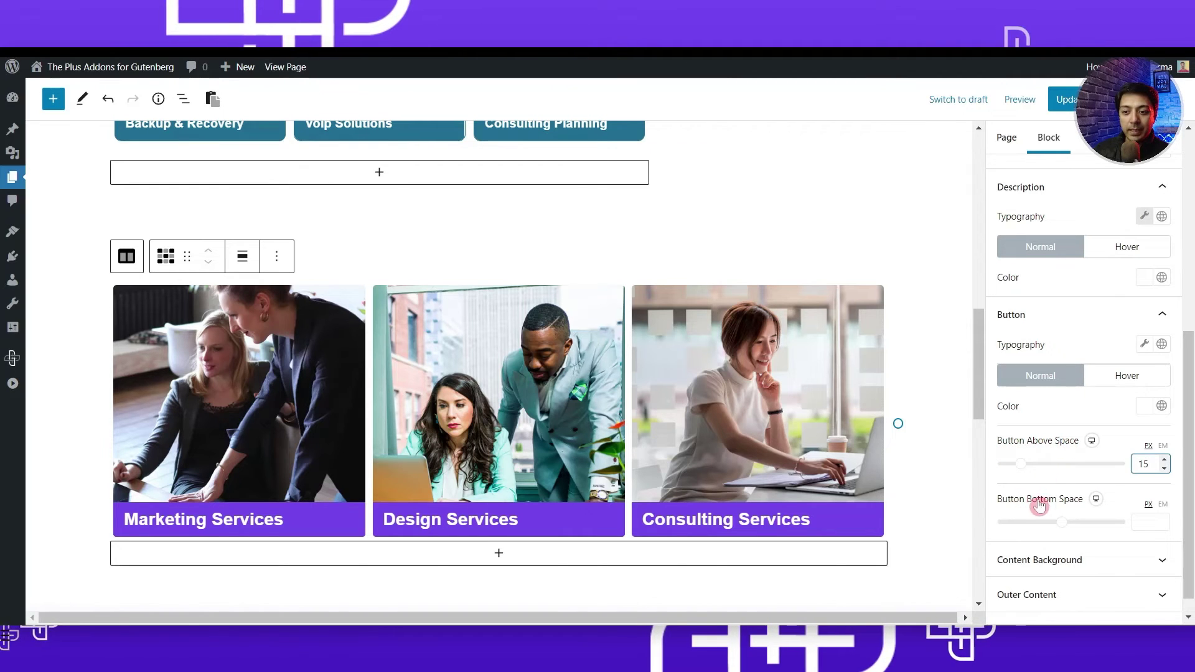
{"action": "left_click", "coordinate": [1148, 521]}
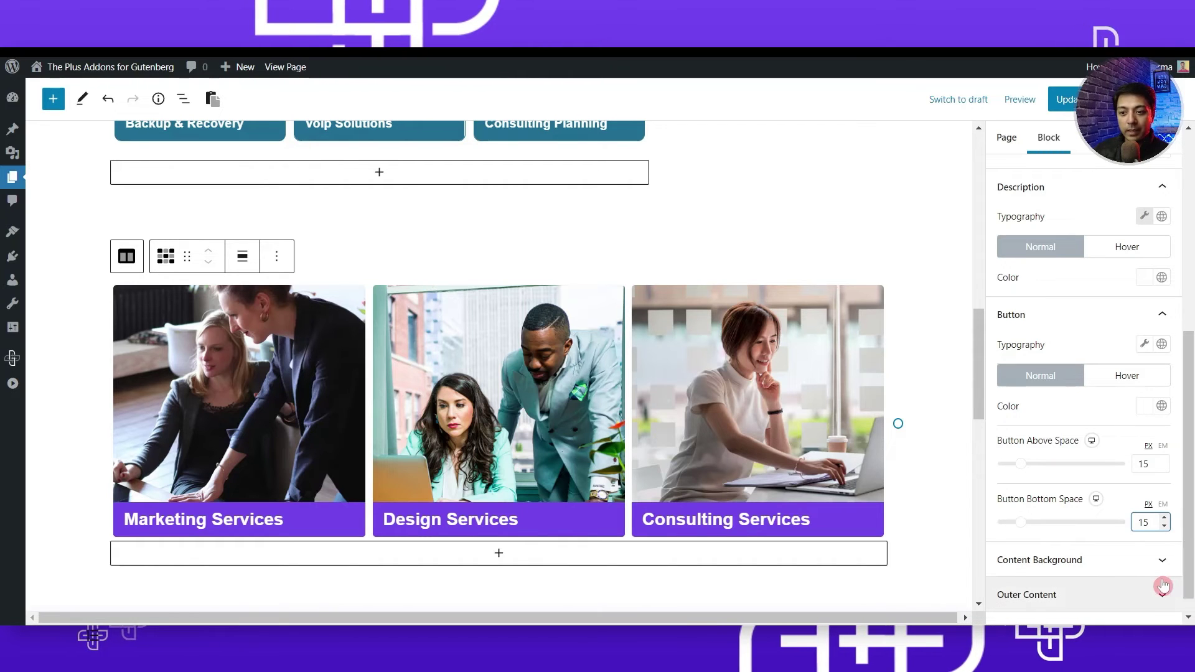
{"action": "mouse_move", "coordinate": [751, 428]}
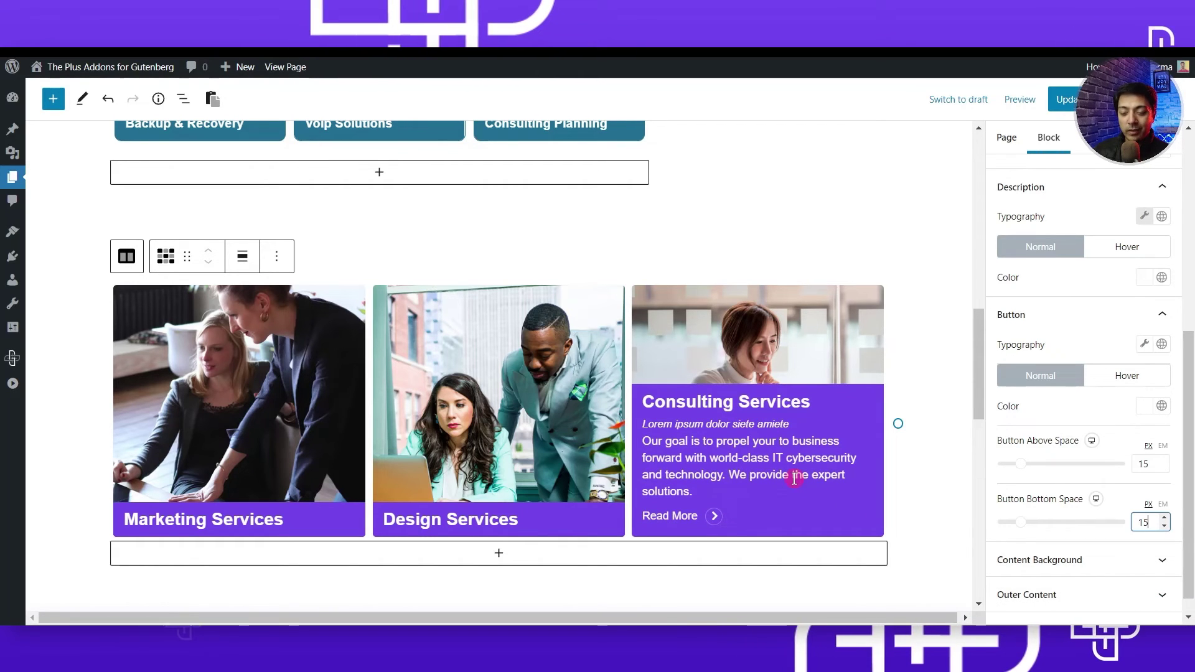
{"action": "scroll", "coordinate": [1009, 544], "scroll_direction": "down", "scroll_amount": 1}
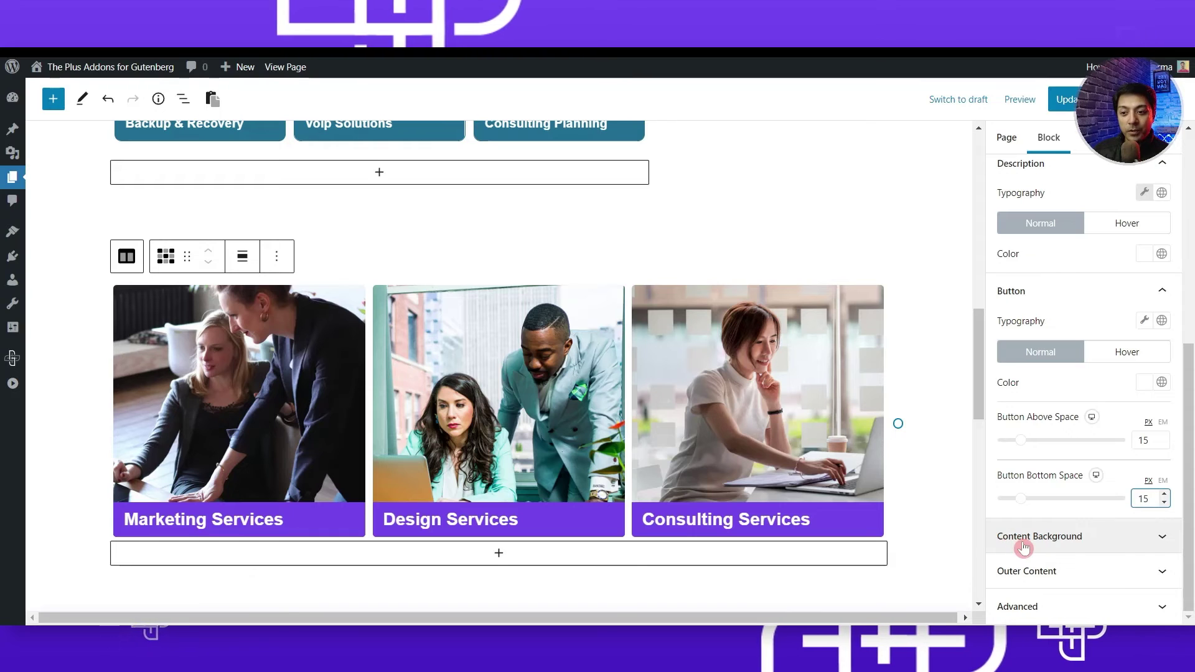
- Give the content panels a bright blue background colour
{"action": "left_click", "coordinate": [1102, 543]}
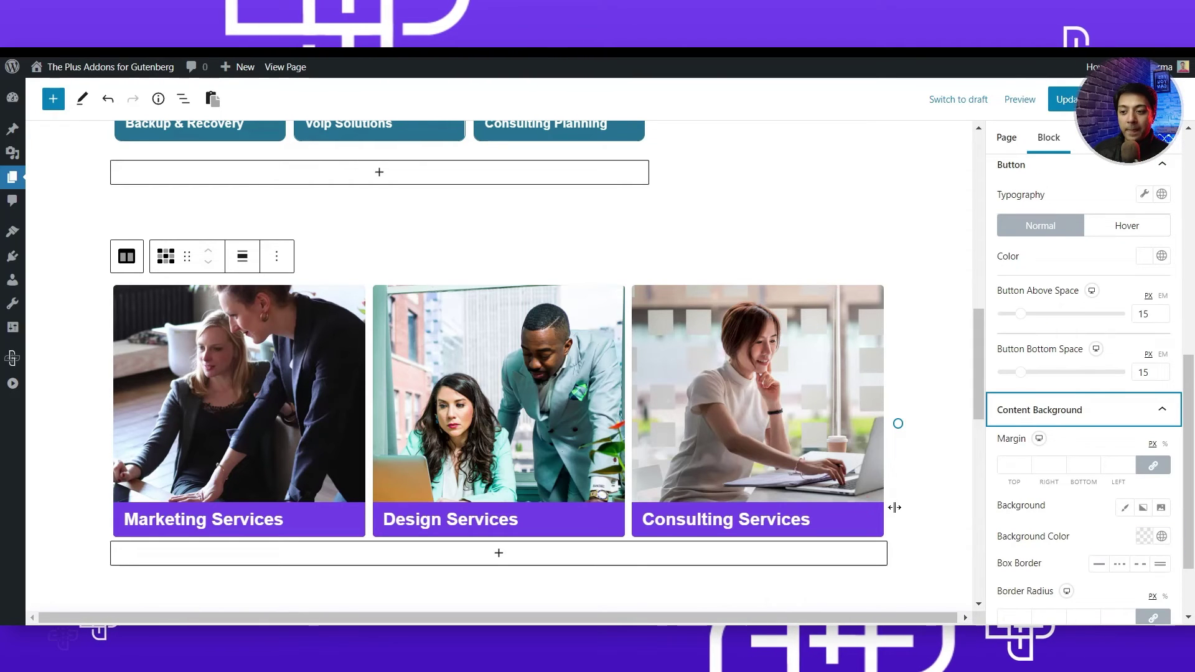
{"action": "mouse_move", "coordinate": [733, 464]}
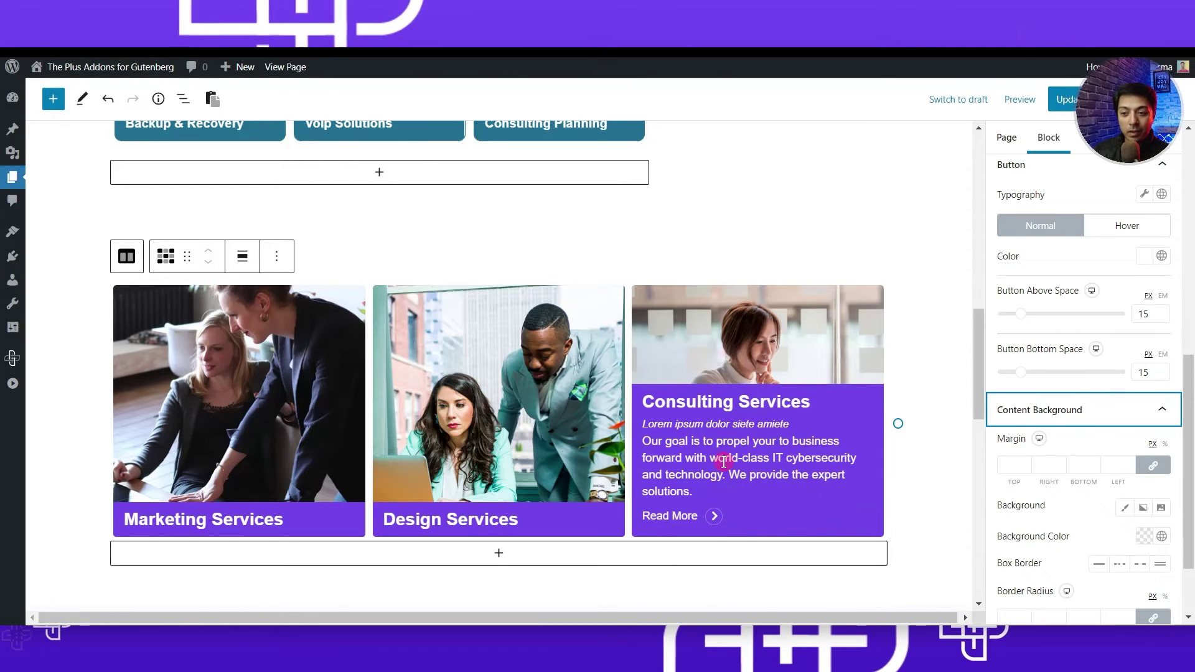
{"action": "left_click", "coordinate": [1143, 539]}
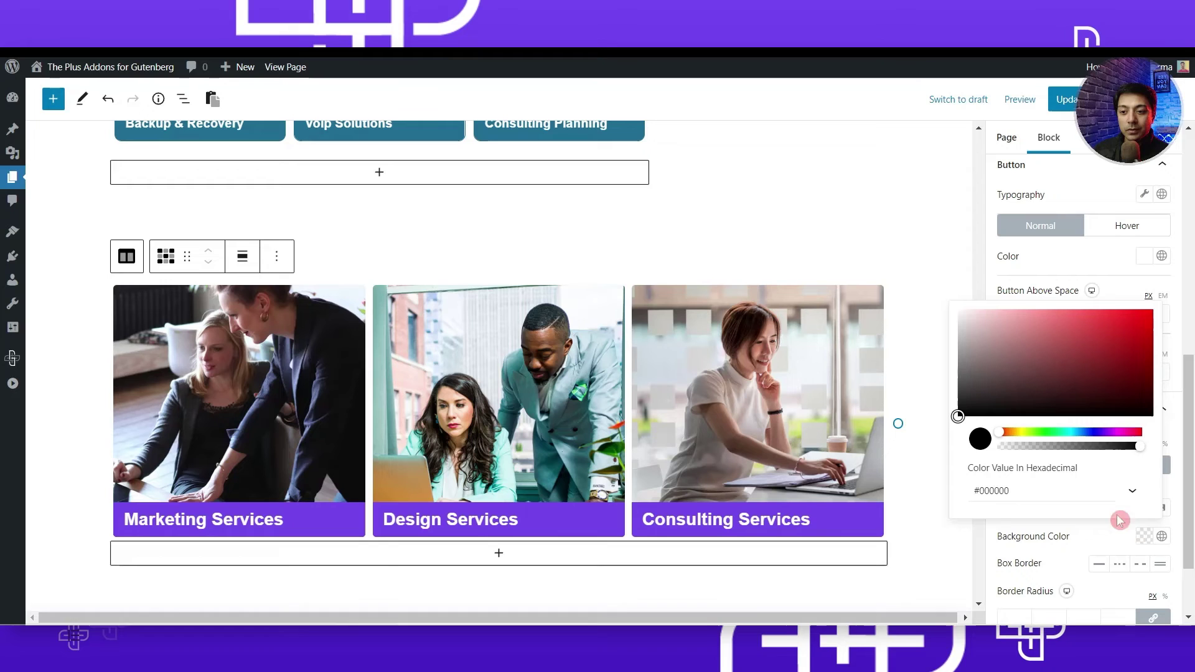
{"action": "left_click_drag", "start_coordinate": [1089, 390], "coordinate": [1048, 373]}
{"action": "left_click", "coordinate": [1082, 434]}
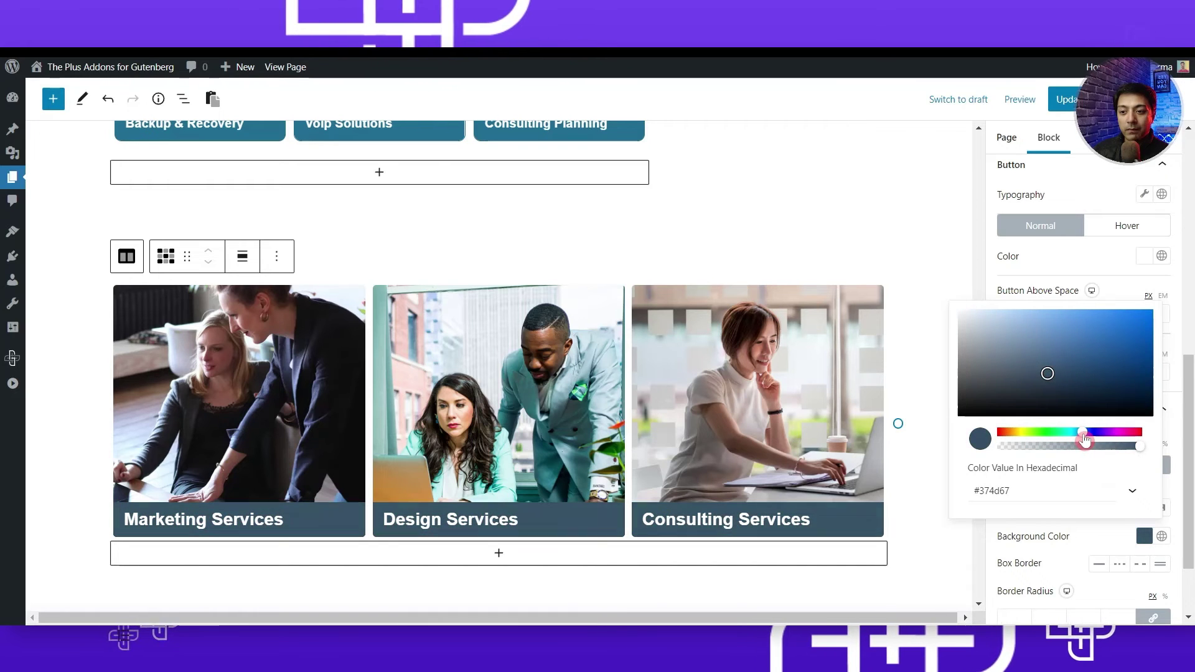
{"action": "left_click_drag", "start_coordinate": [1044, 367], "coordinate": [1088, 347]}
{"action": "left_click", "coordinate": [837, 507]}
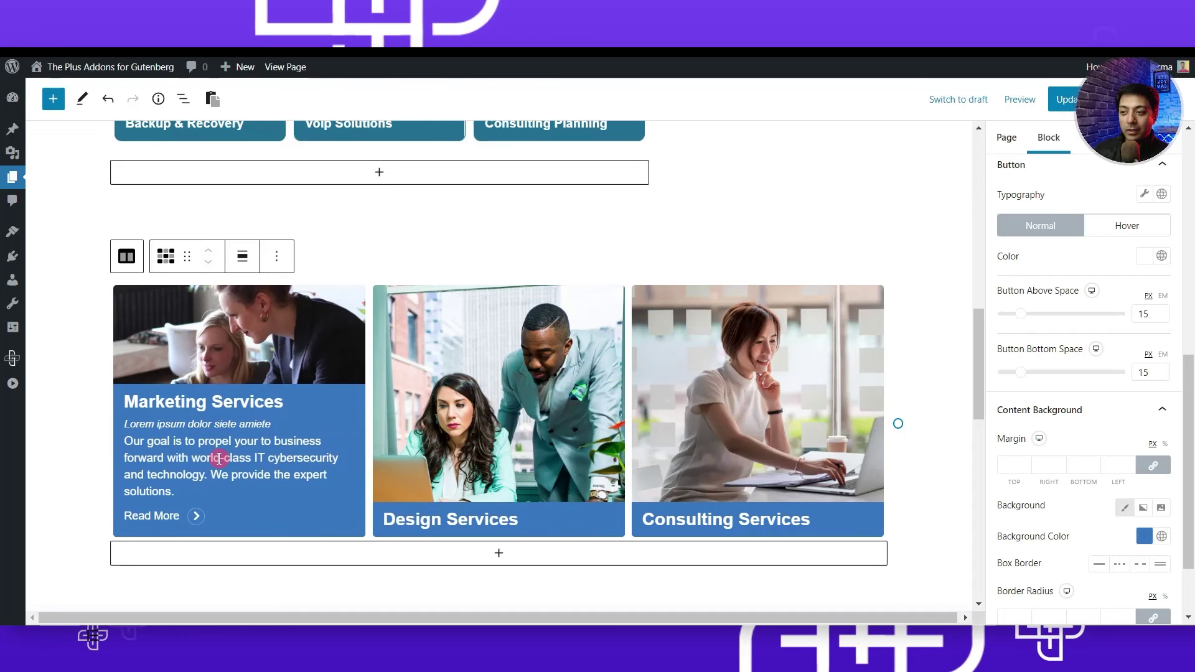
- Set the content background border radius to 10 on all sides
{"action": "left_click", "coordinate": [1013, 617]}
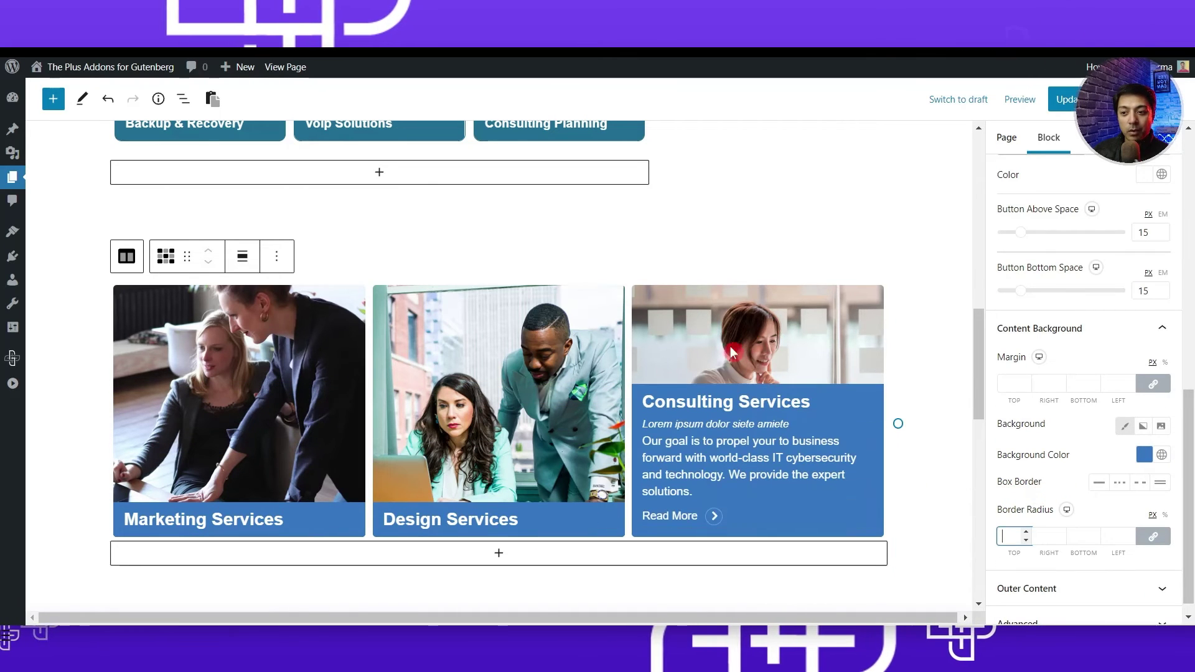
{"action": "left_click", "coordinate": [1019, 527]}
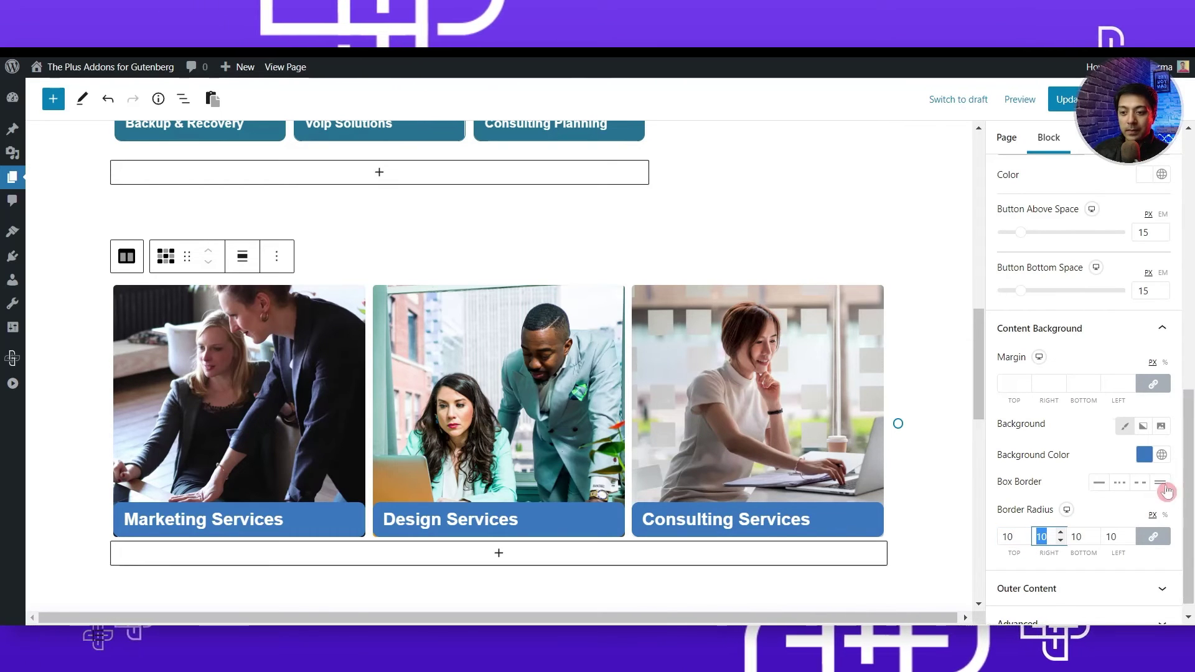
{"action": "scroll", "coordinate": [1154, 502], "scroll_direction": "down", "scroll_amount": 1}
{"action": "key", "text": "Tab"}
{"action": "left_click", "coordinate": [1058, 571]}
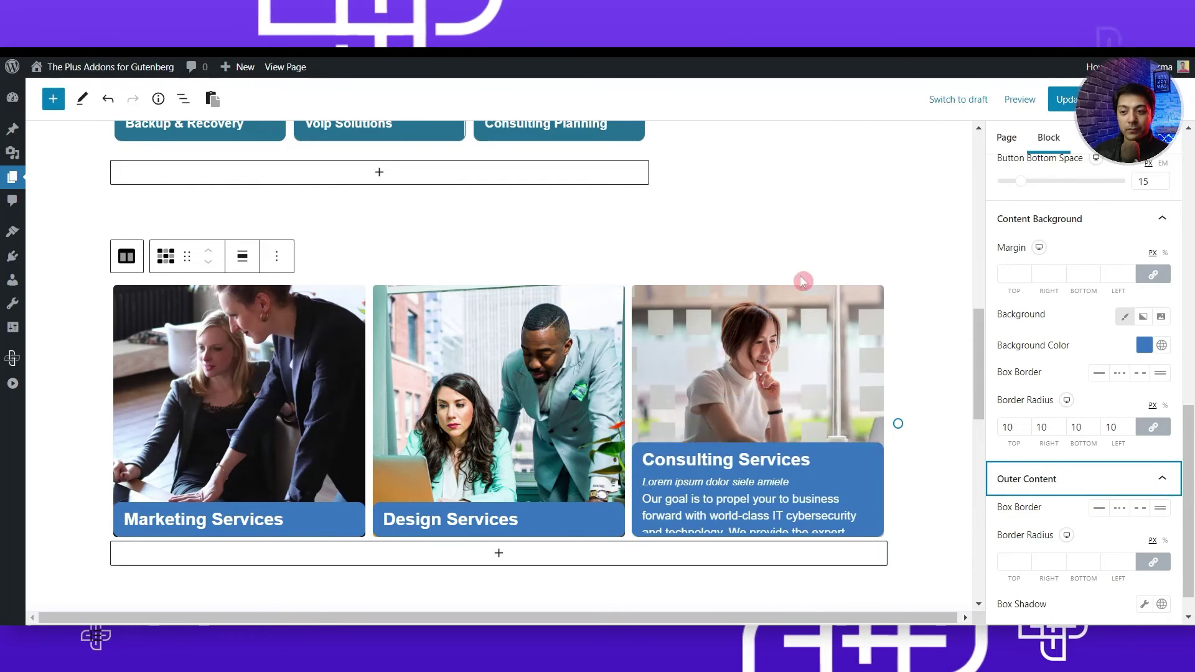
- Review the Outer Content and Advanced settings, then update the page
{"action": "scroll", "coordinate": [1114, 469], "scroll_direction": "down", "scroll_amount": 1}
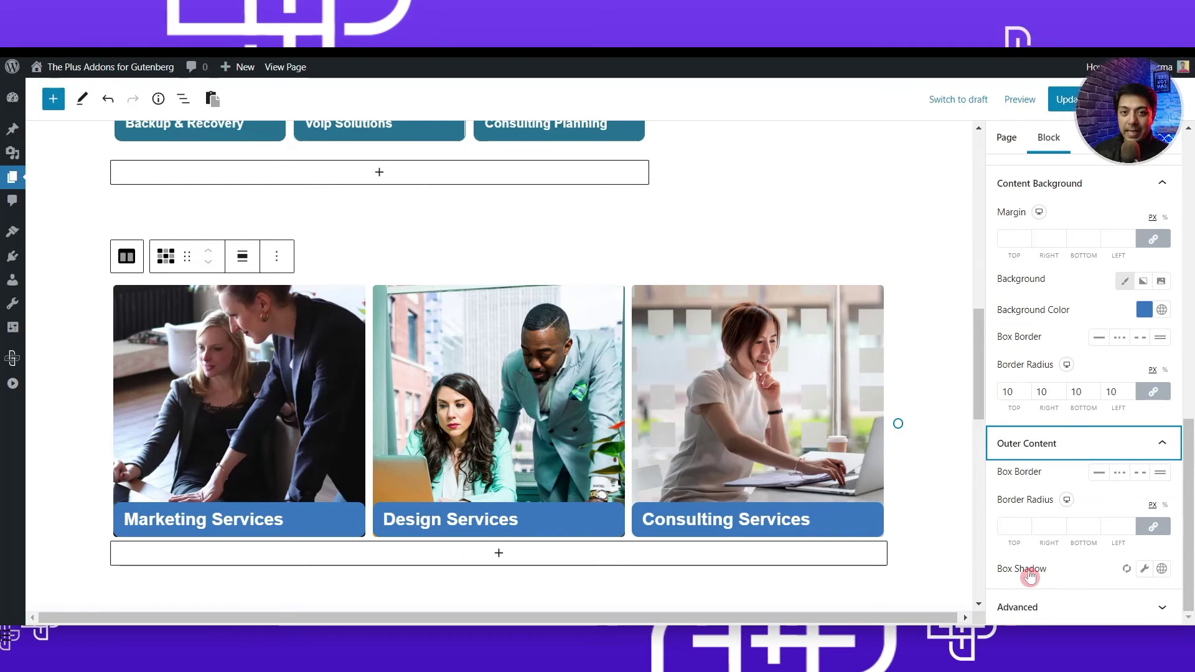
{"action": "scroll", "coordinate": [1190, 395], "scroll_direction": "up", "scroll_amount": 10}
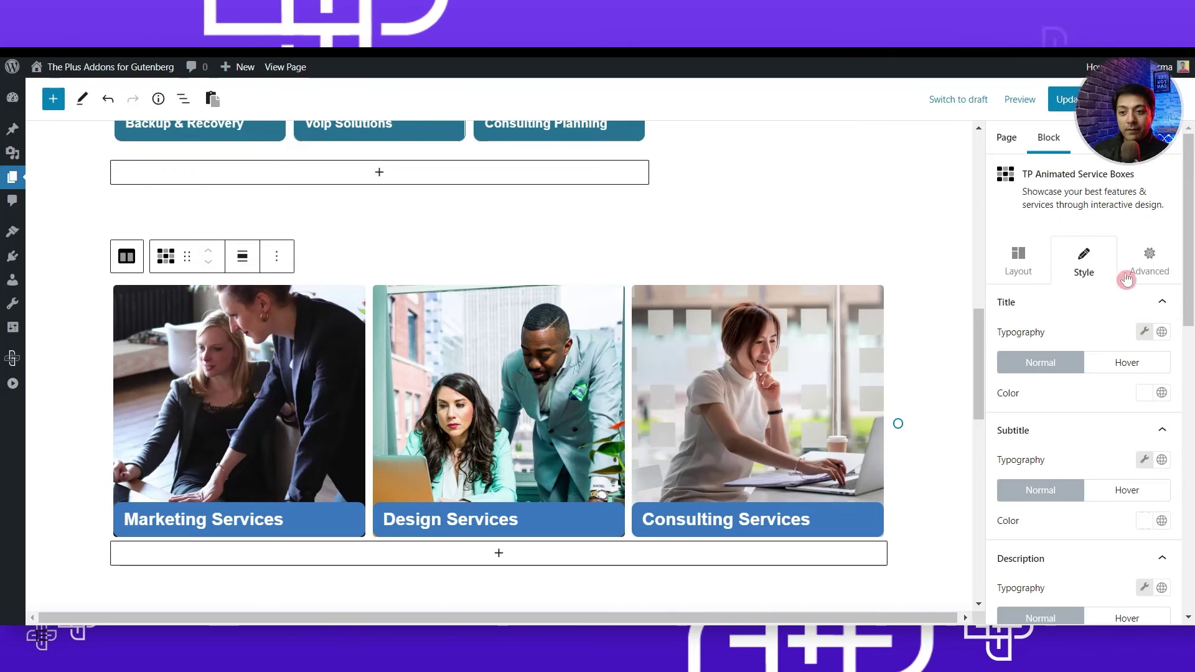
{"action": "left_click", "coordinate": [1159, 278]}
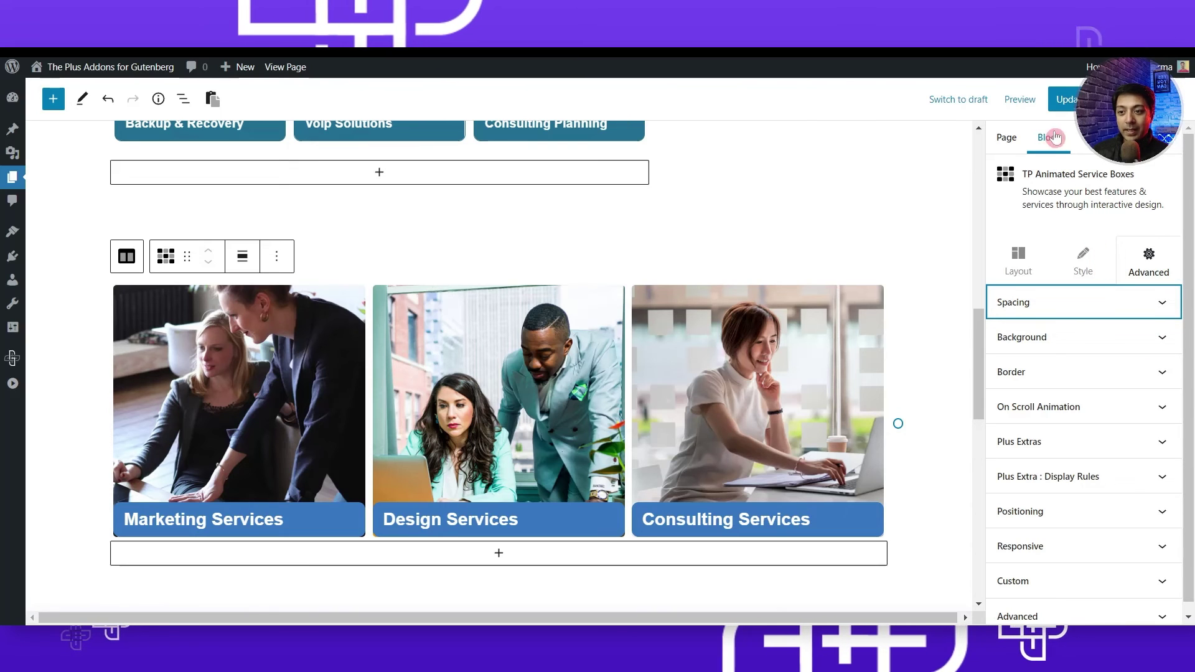
{"action": "left_click", "coordinate": [1068, 101]}
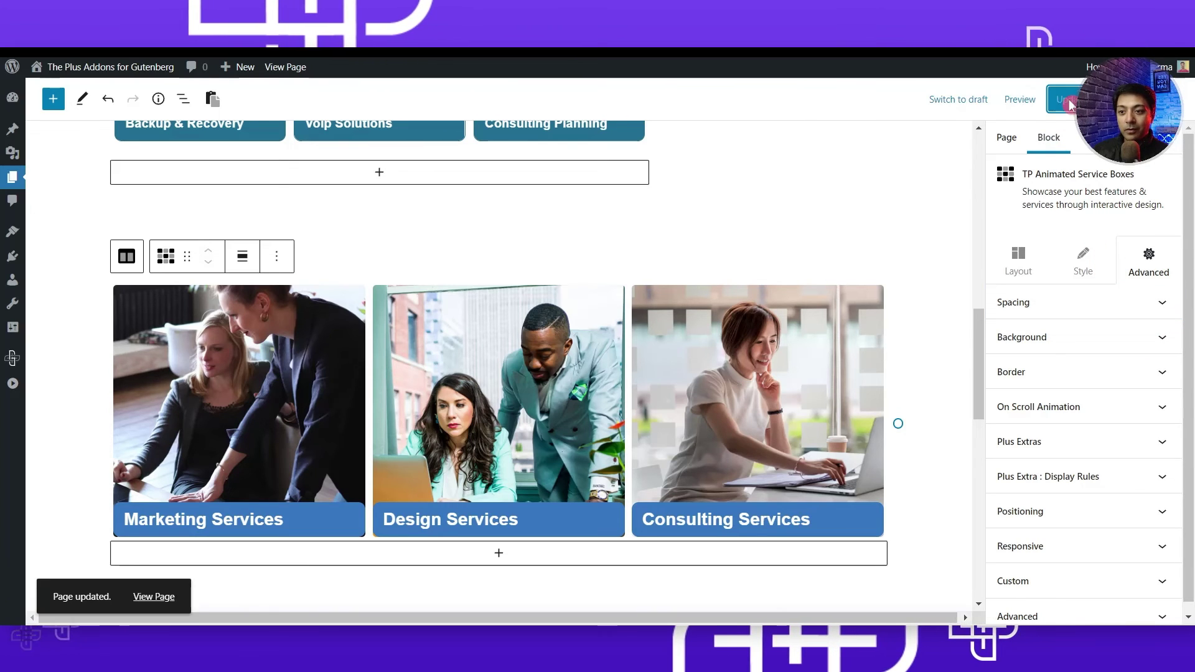
- Open the published page from View Page in a new tab
{"action": "right_click", "coordinate": [152, 599]}
{"action": "left_click", "coordinate": [181, 474]}
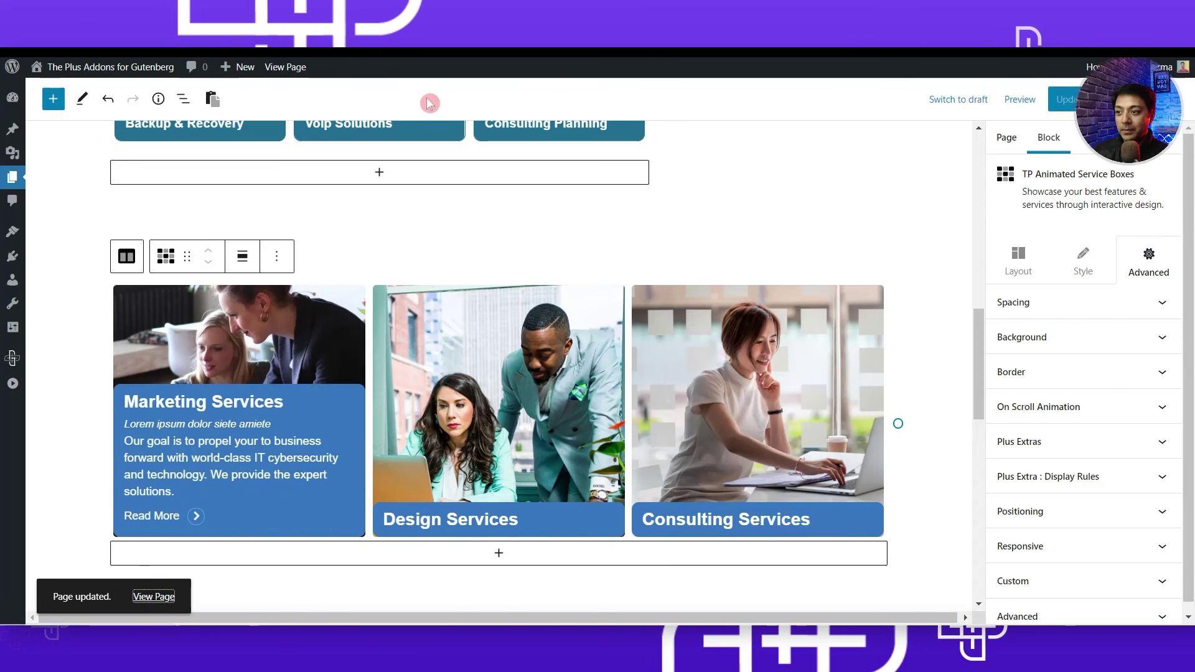
{"action": "scroll", "coordinate": [1105, 387], "scroll_direction": "down", "scroll_amount": 3}
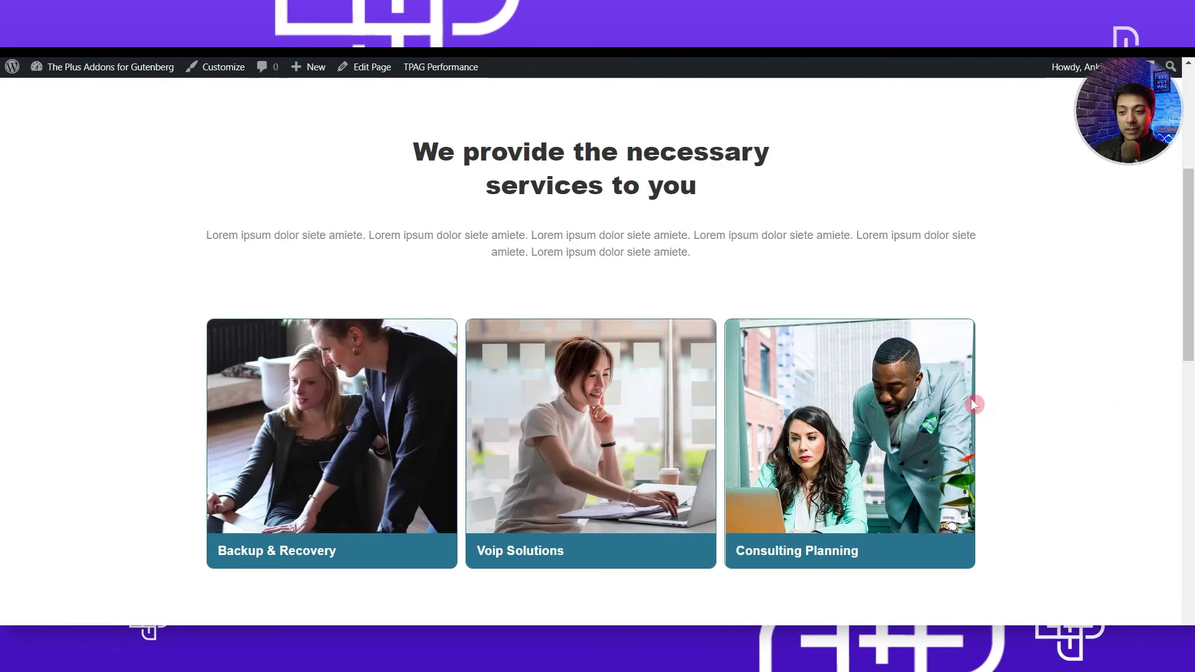
- Scroll the live Services page to check the Marketing, Design and Consulting cards
{"action": "scroll", "coordinate": [1140, 414], "scroll_direction": "down", "scroll_amount": 4}
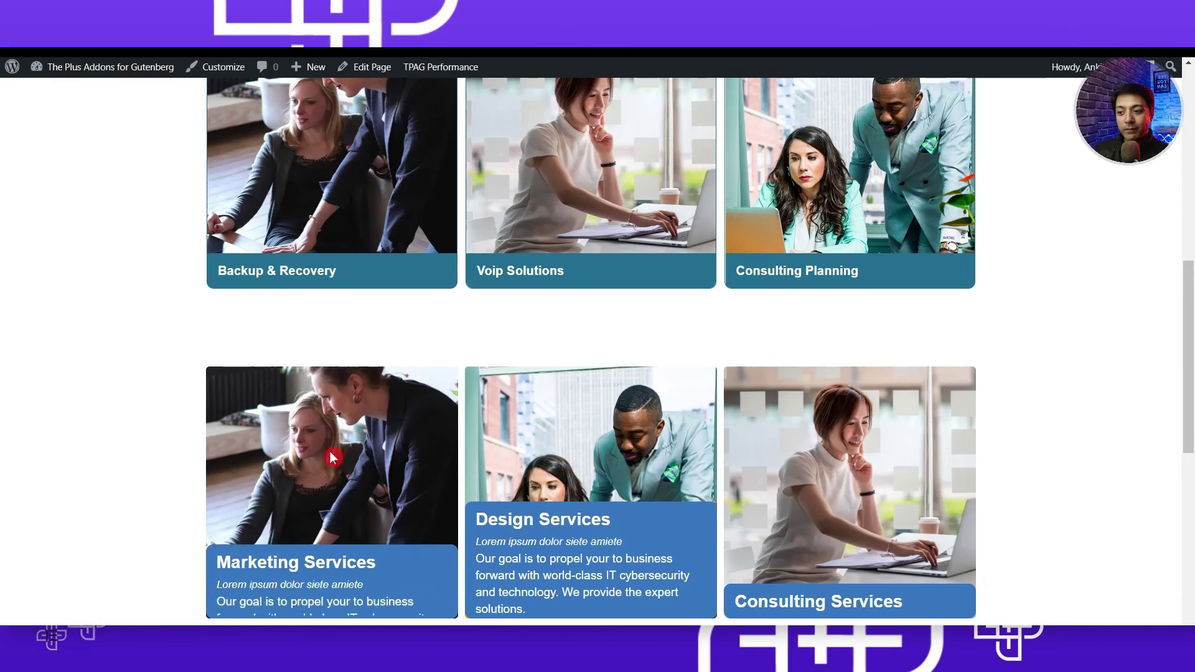
{"action": "scroll", "coordinate": [330, 453], "scroll_direction": "down", "scroll_amount": 7}
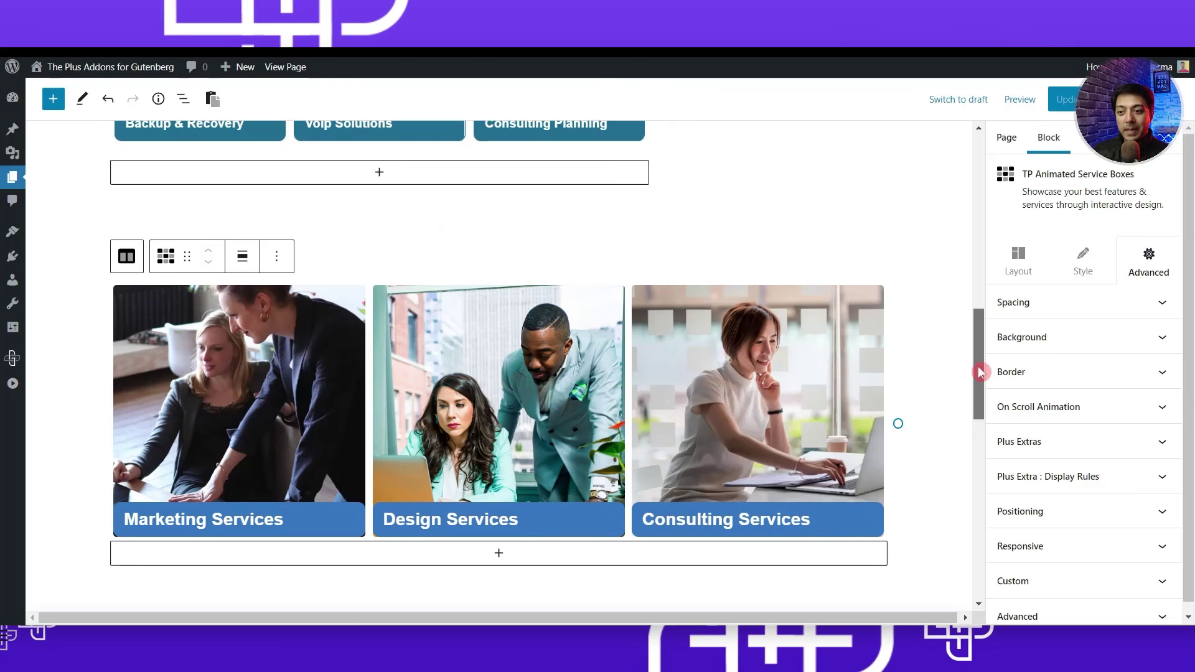
{"action": "left_click_drag", "start_coordinate": [977, 371], "coordinate": [973, 492]}
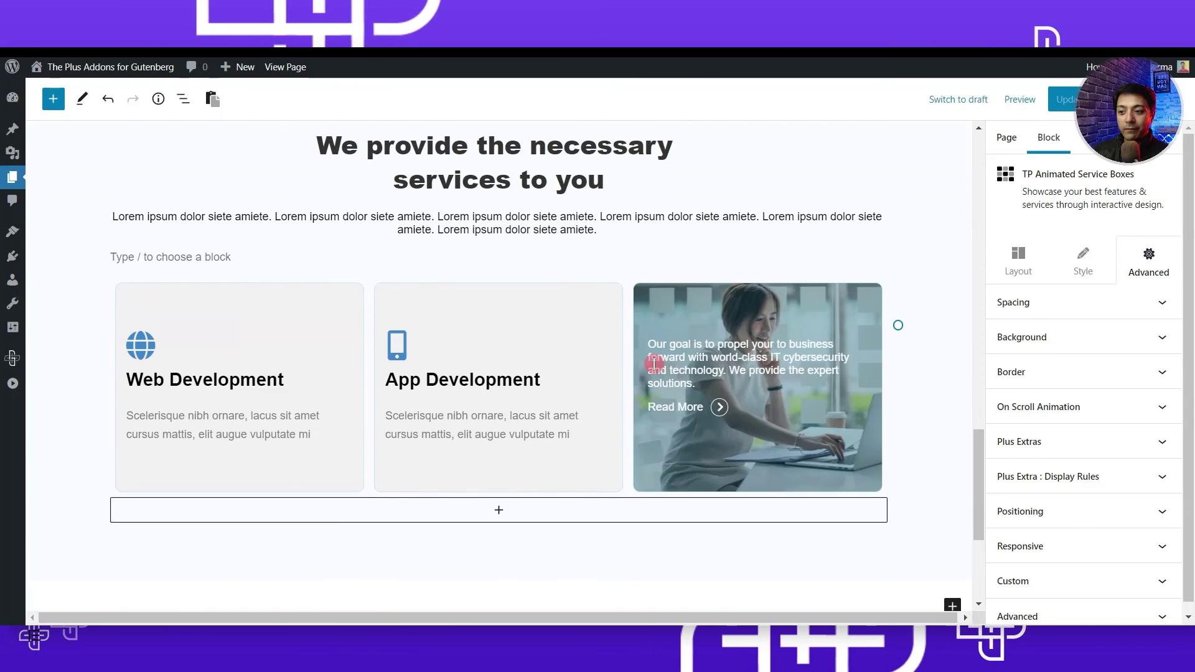
- Select the Web Development, App Development and UI/UX Design service boxes block
{"action": "left_click", "coordinate": [653, 363]}
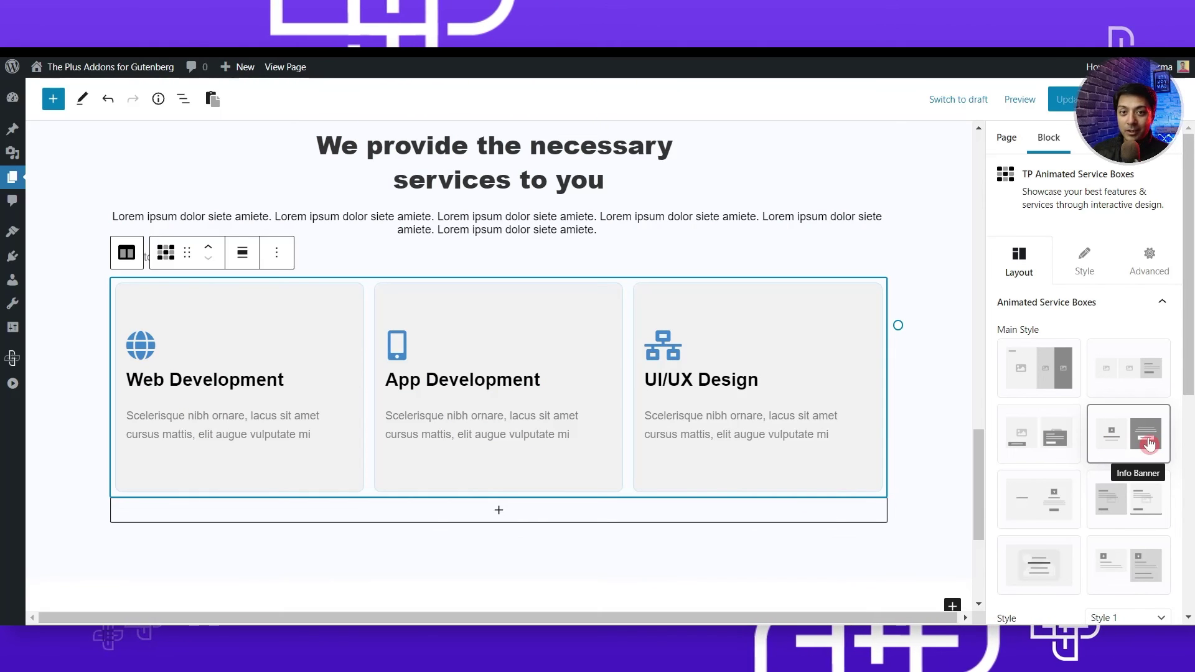
{"action": "mouse_move", "coordinate": [654, 458]}
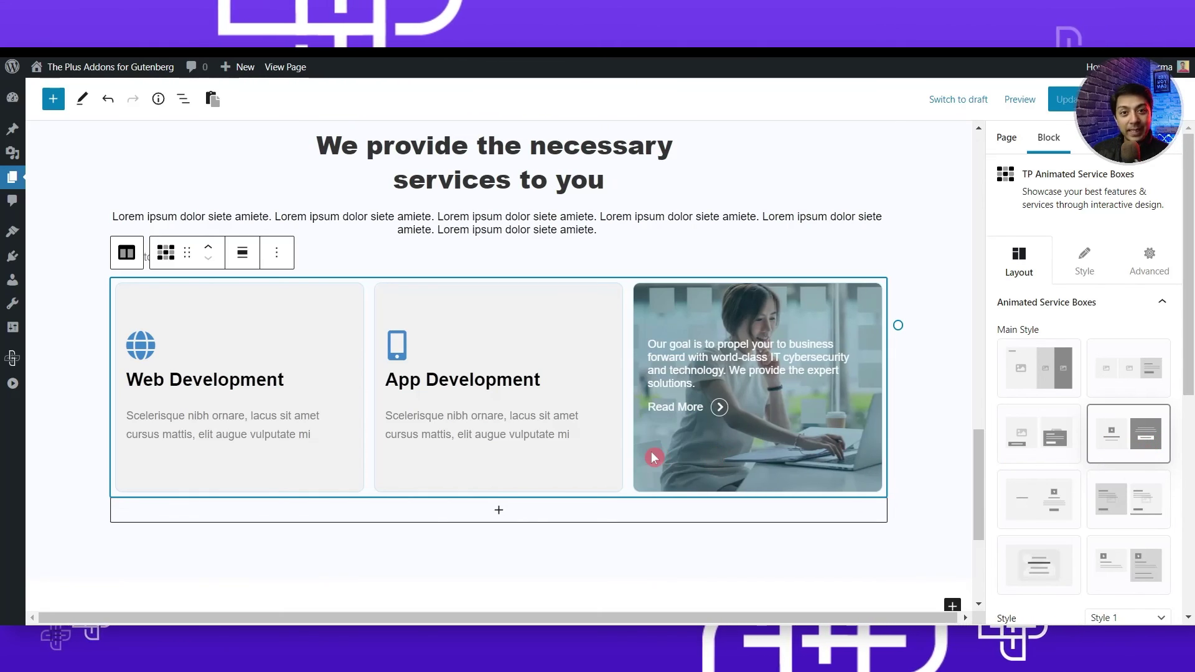